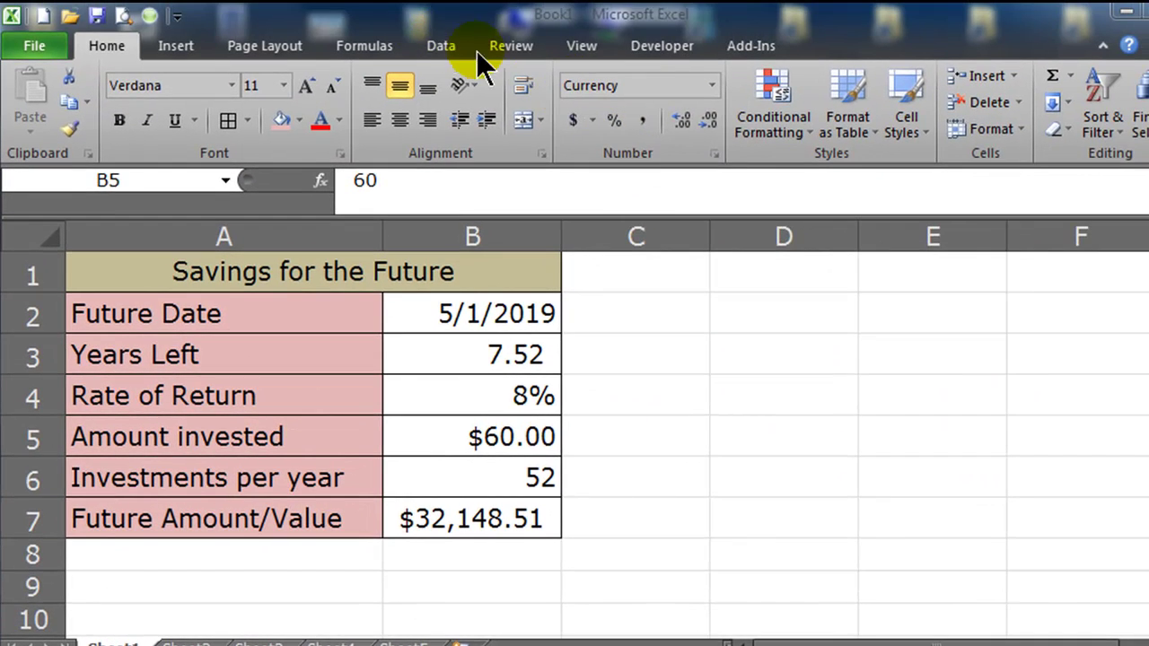
Open the What-If Analysis menu on the Data tab to show the Goal Seek entry
{"action": "left_click", "coordinate": [440, 46]}
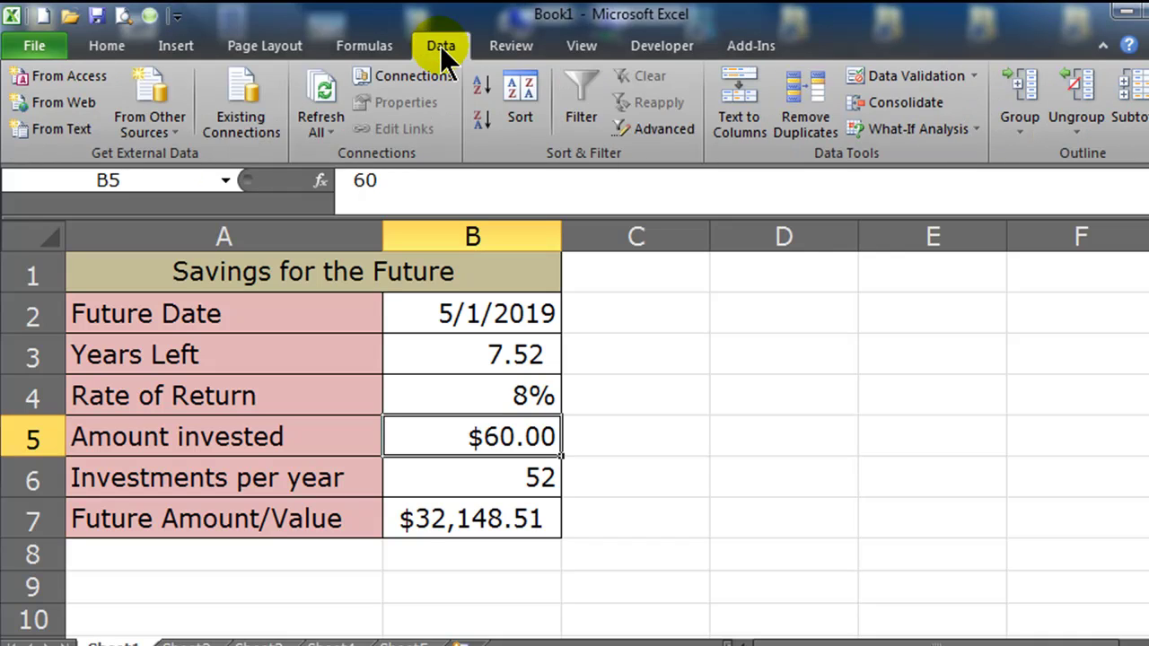
{"action": "left_click", "coordinate": [936, 129]}
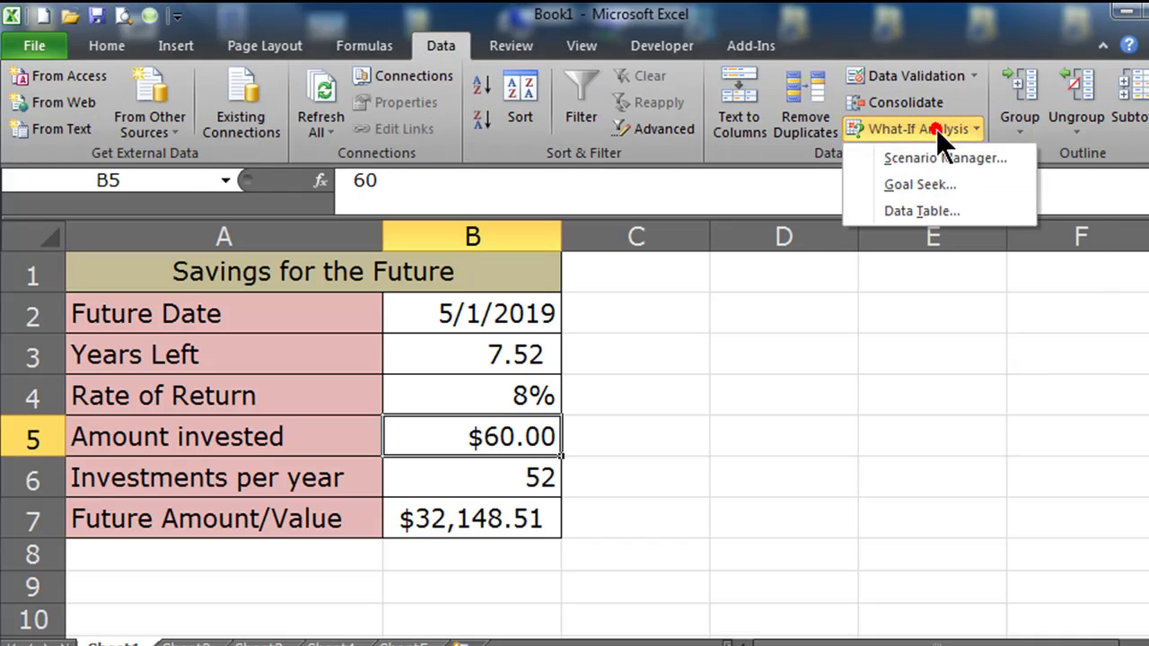
{"action": "right_click", "coordinate": [937, 184]}
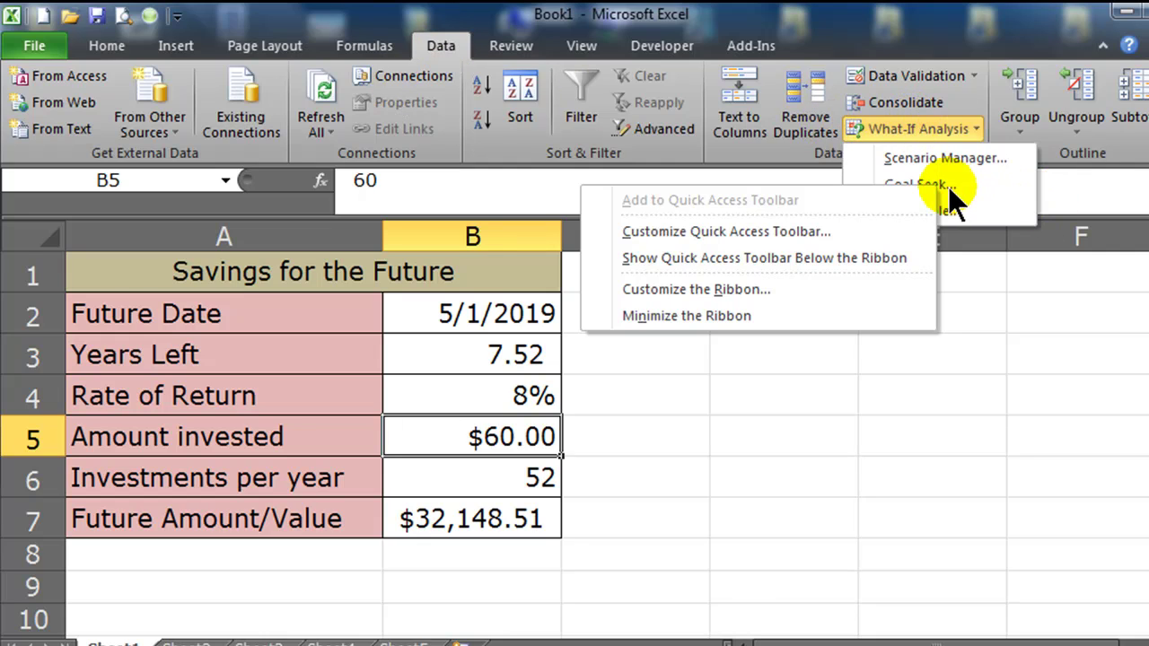
Close the what-if menus and review the inputs in B2, B4, B5 and C7
{"action": "left_click", "coordinate": [893, 408]}
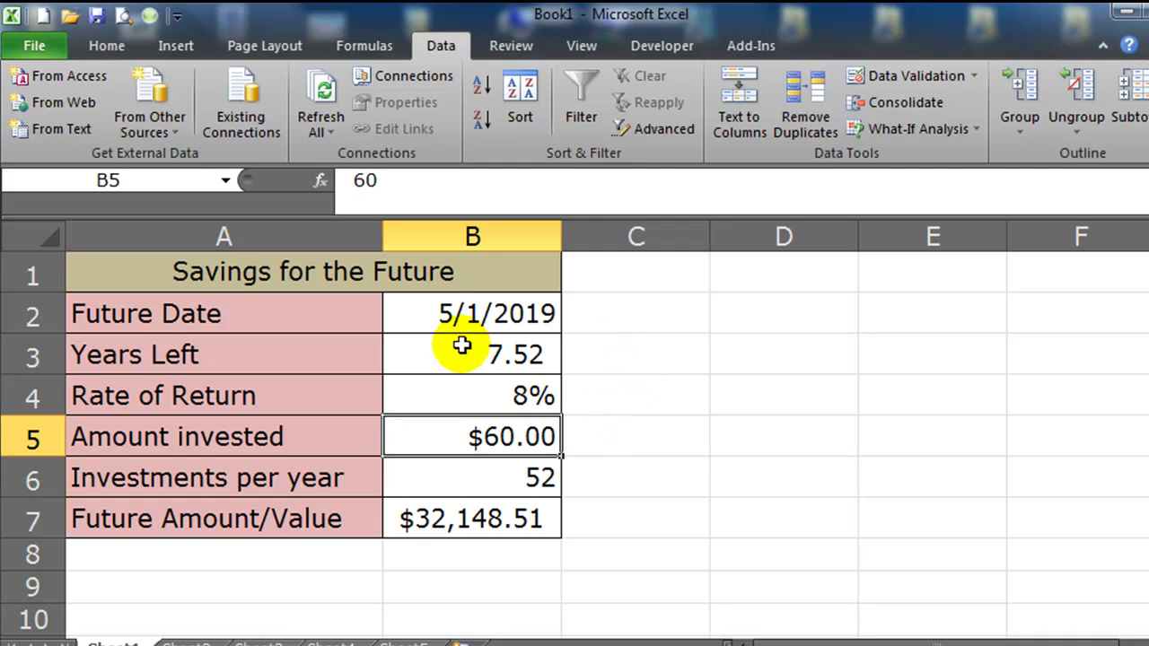
{"action": "left_click", "coordinate": [441, 315]}
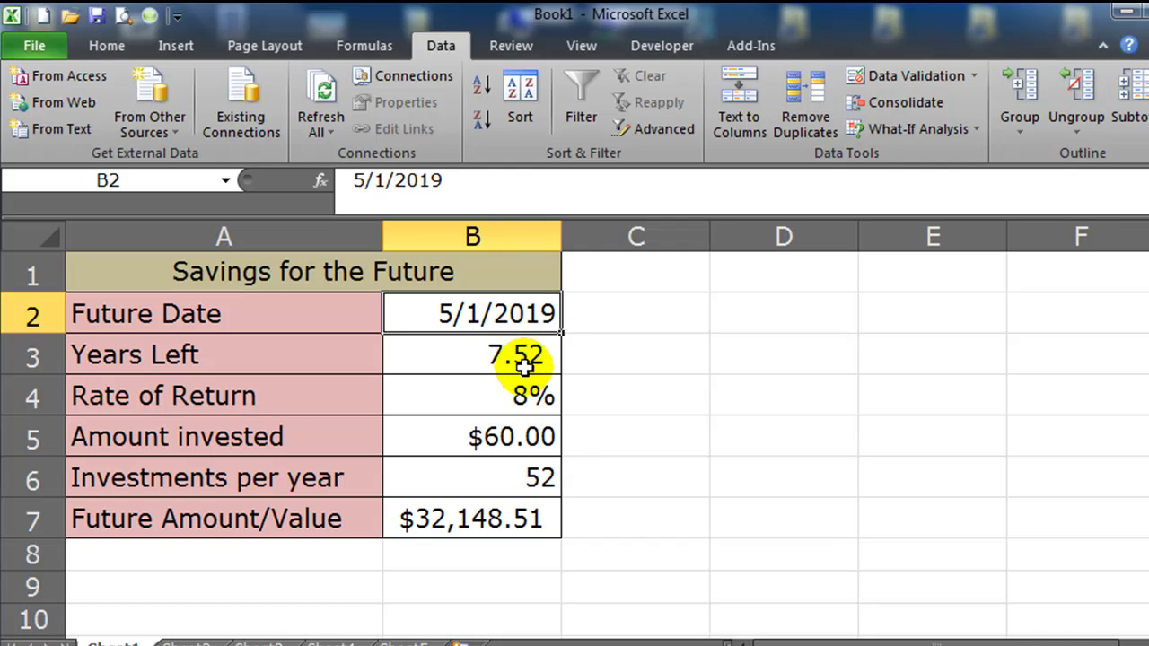
{"action": "left_click", "coordinate": [526, 395]}
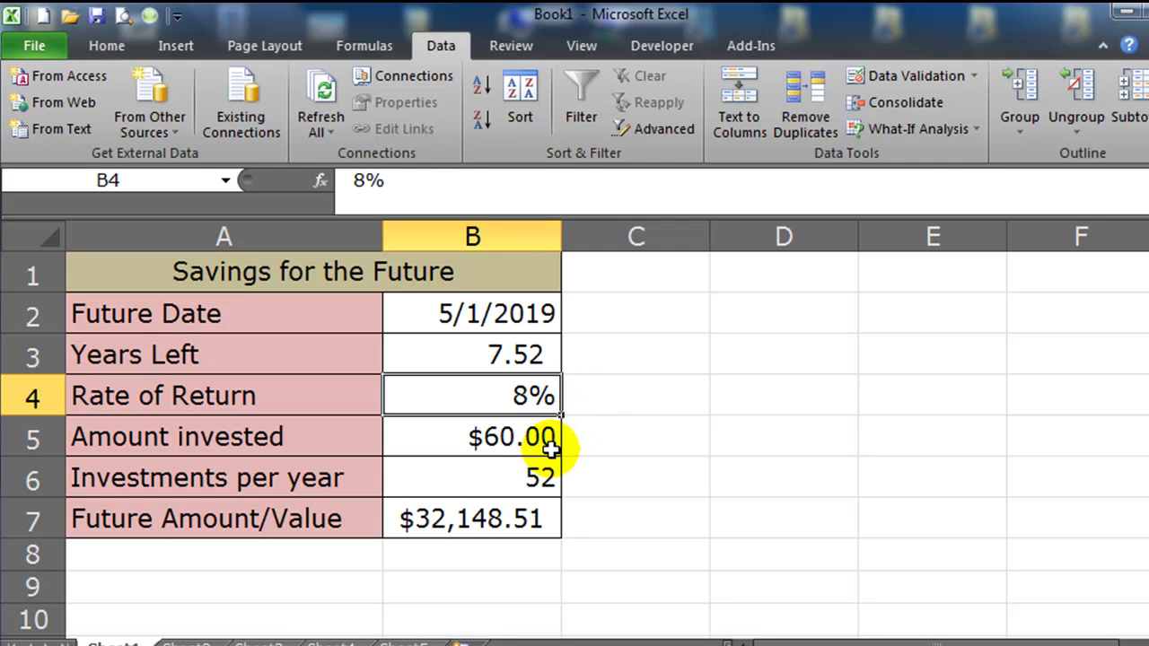
{"action": "left_click", "coordinate": [519, 436]}
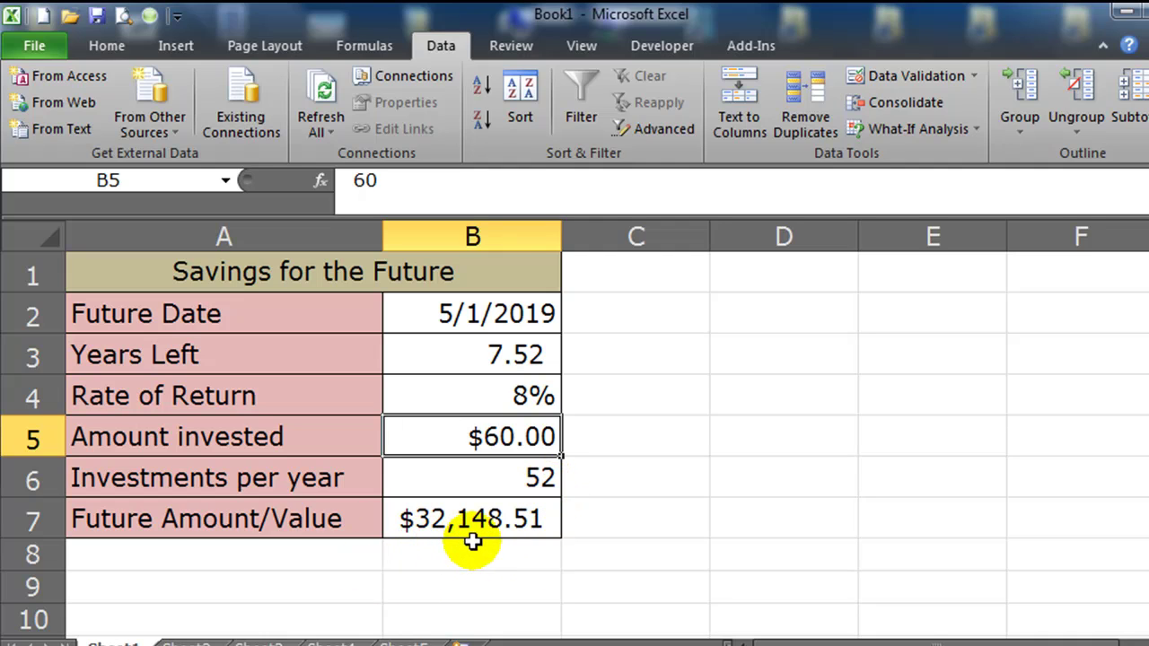
{"action": "left_click", "coordinate": [649, 524]}
{"action": "left_click", "coordinate": [649, 524]}
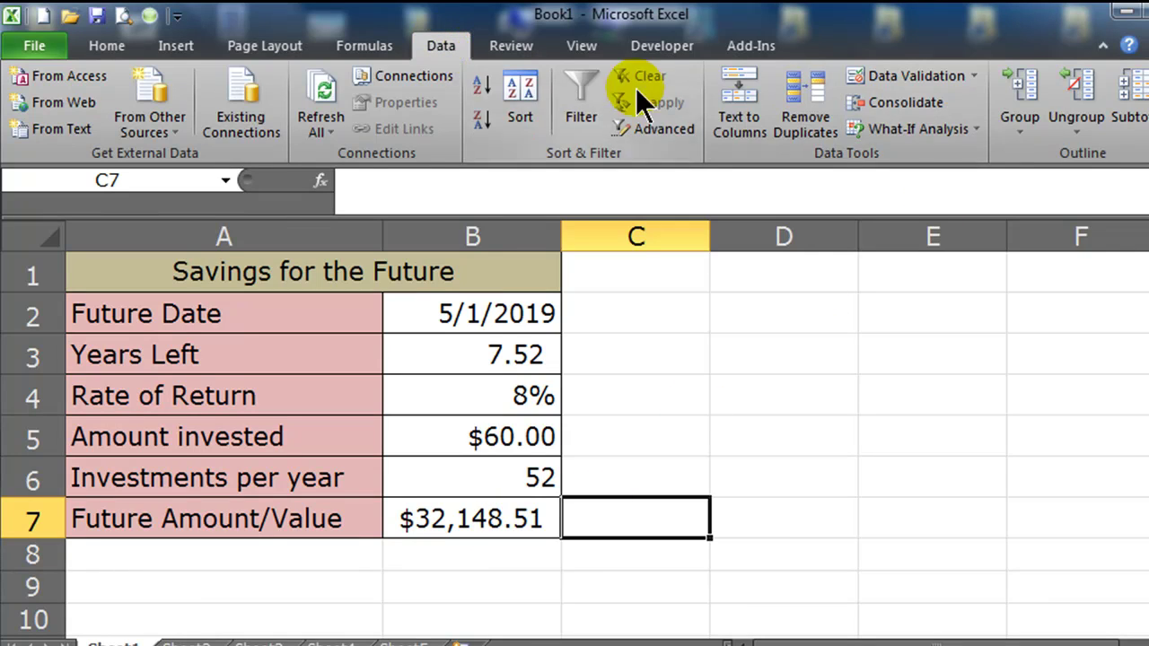
Goal Seek B7 to 40000 by changing the amount invested in B5, giving $74.65
{"action": "left_click", "coordinate": [919, 129]}
{"action": "left_click", "coordinate": [929, 188]}
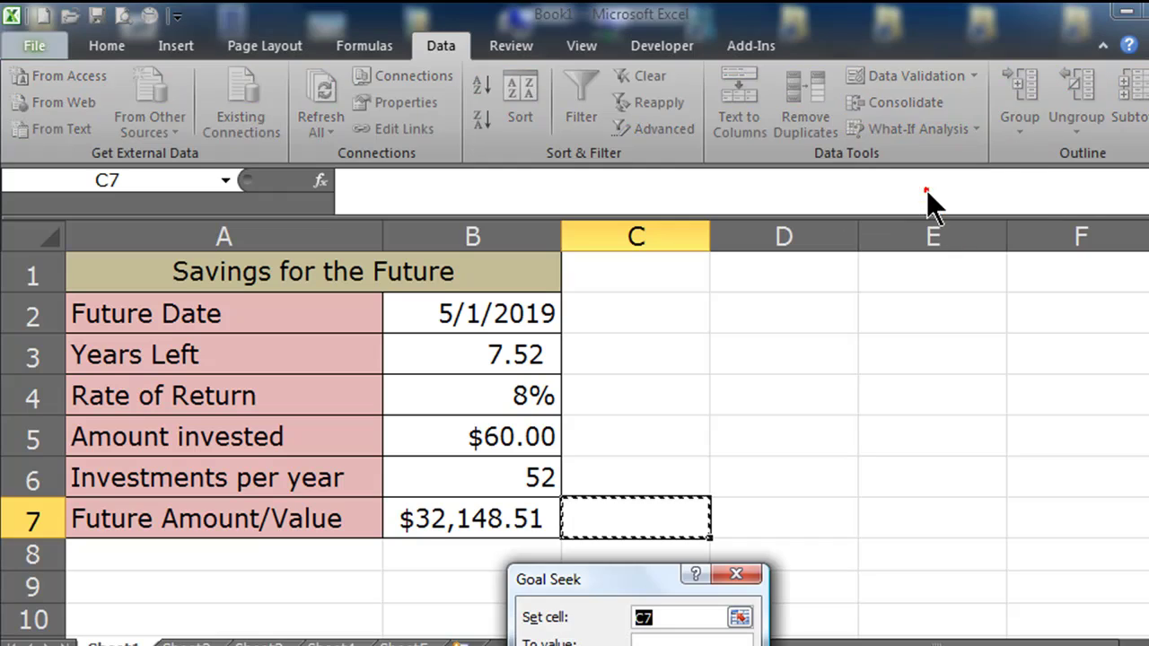
{"action": "left_click_drag", "start_coordinate": [660, 577], "coordinate": [786, 280]}
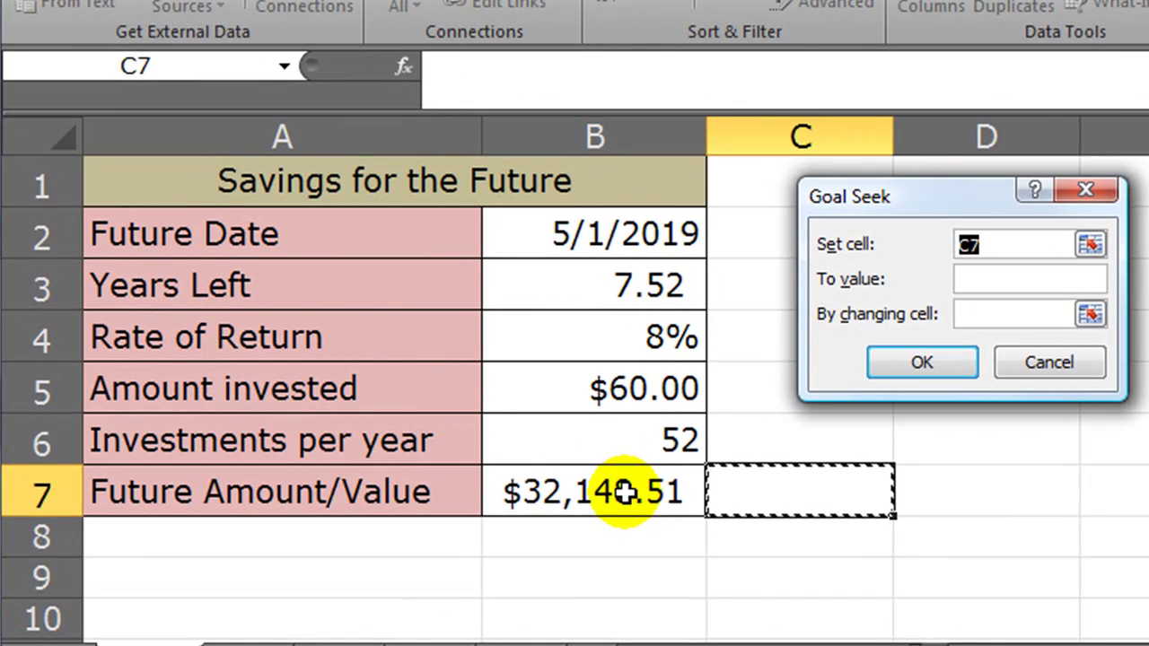
{"action": "left_click", "coordinate": [509, 516]}
{"action": "left_click", "coordinate": [985, 279]}
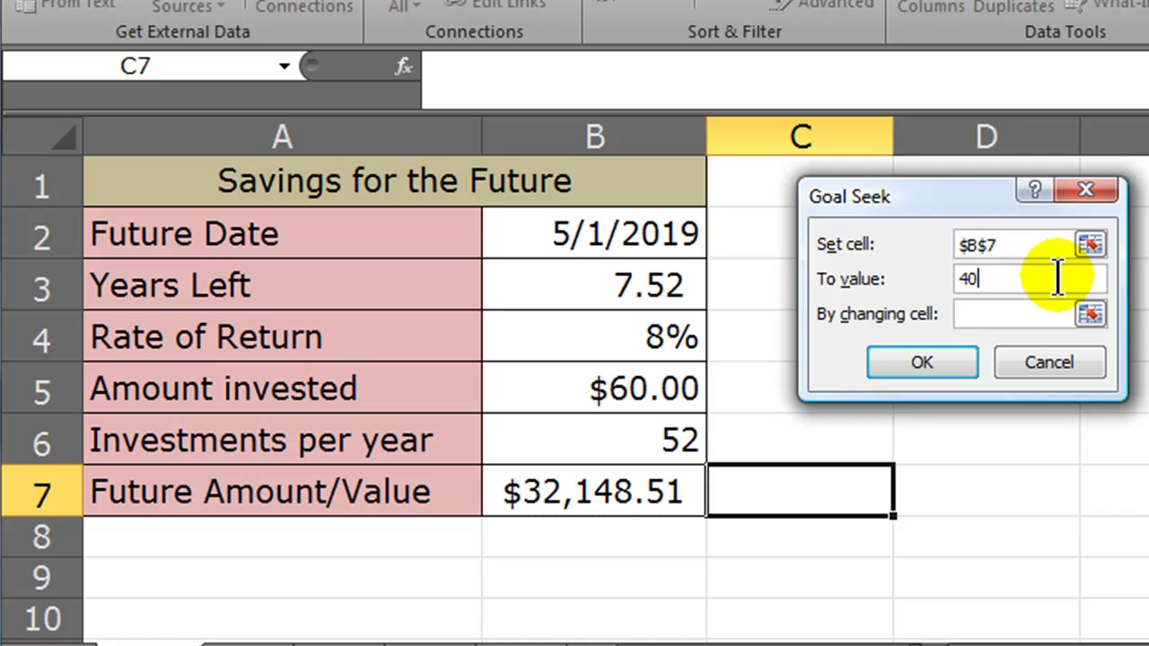
{"action": "left_click", "coordinate": [976, 311]}
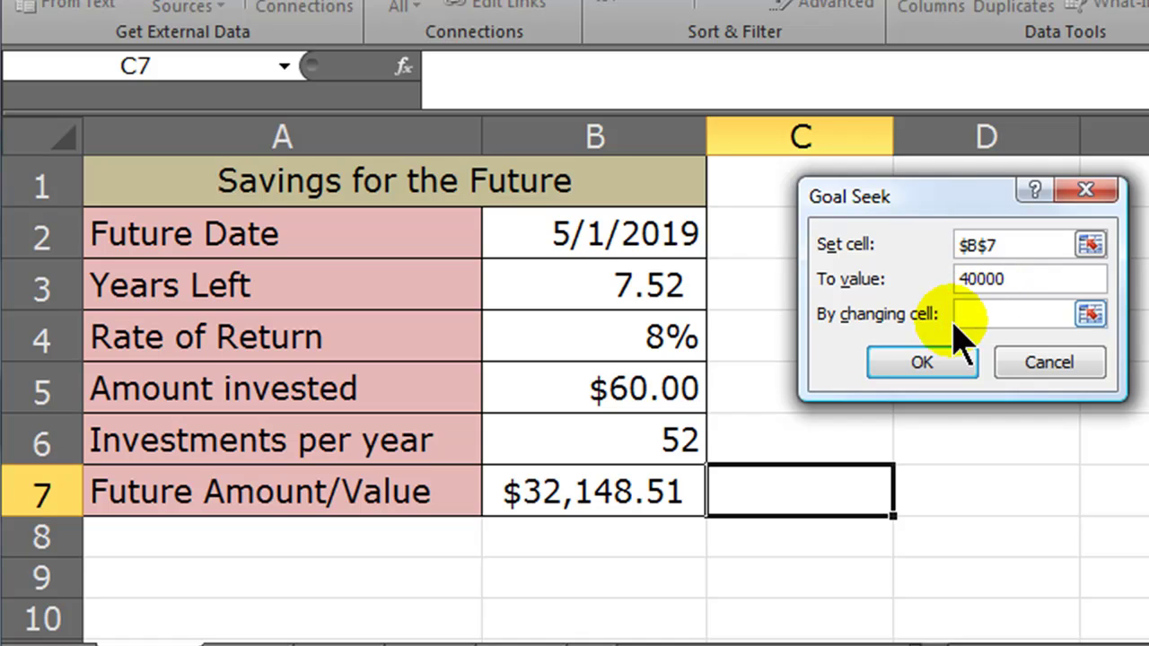
{"action": "left_click", "coordinate": [637, 386]}
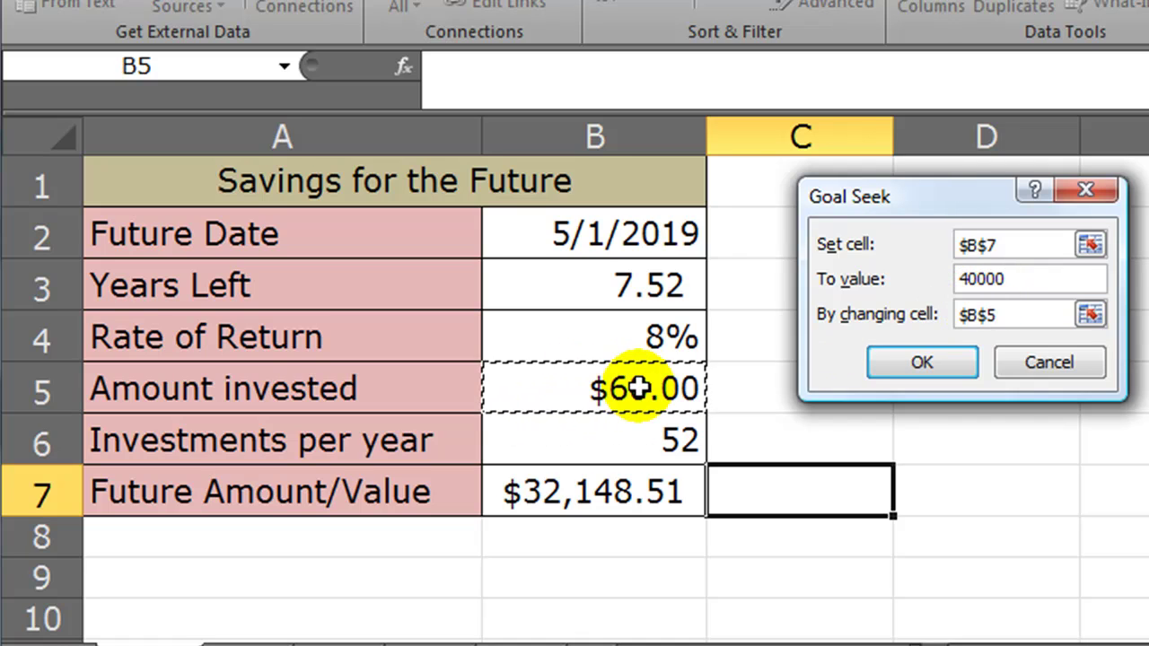
{"action": "left_click", "coordinate": [938, 364]}
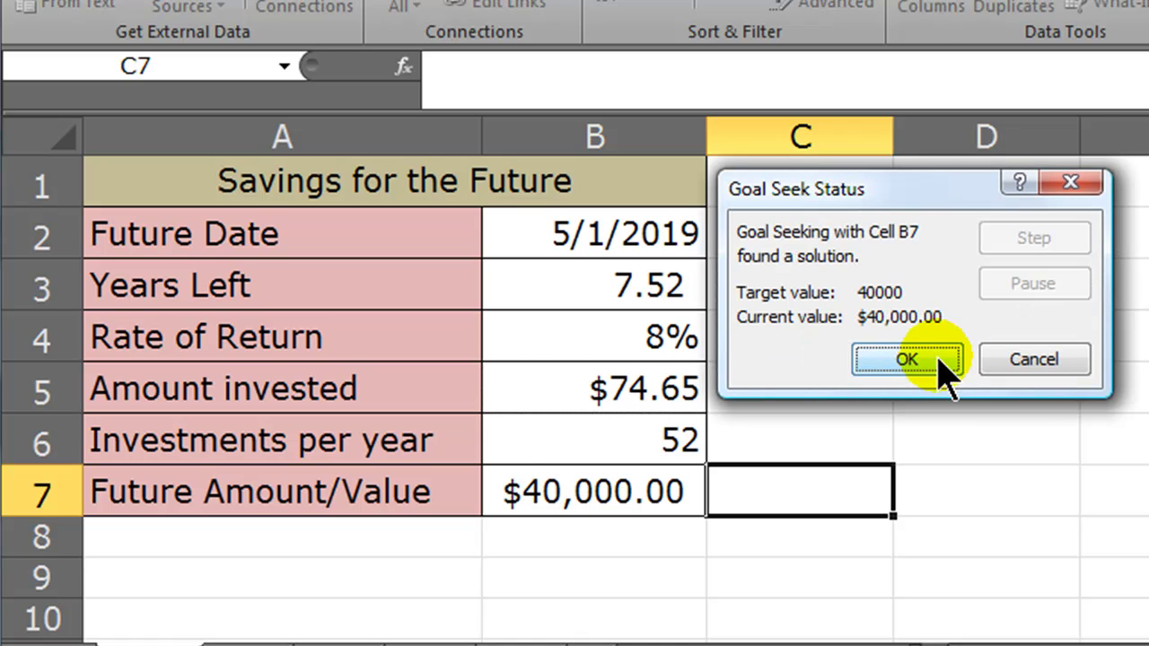
{"action": "left_click", "coordinate": [939, 361]}
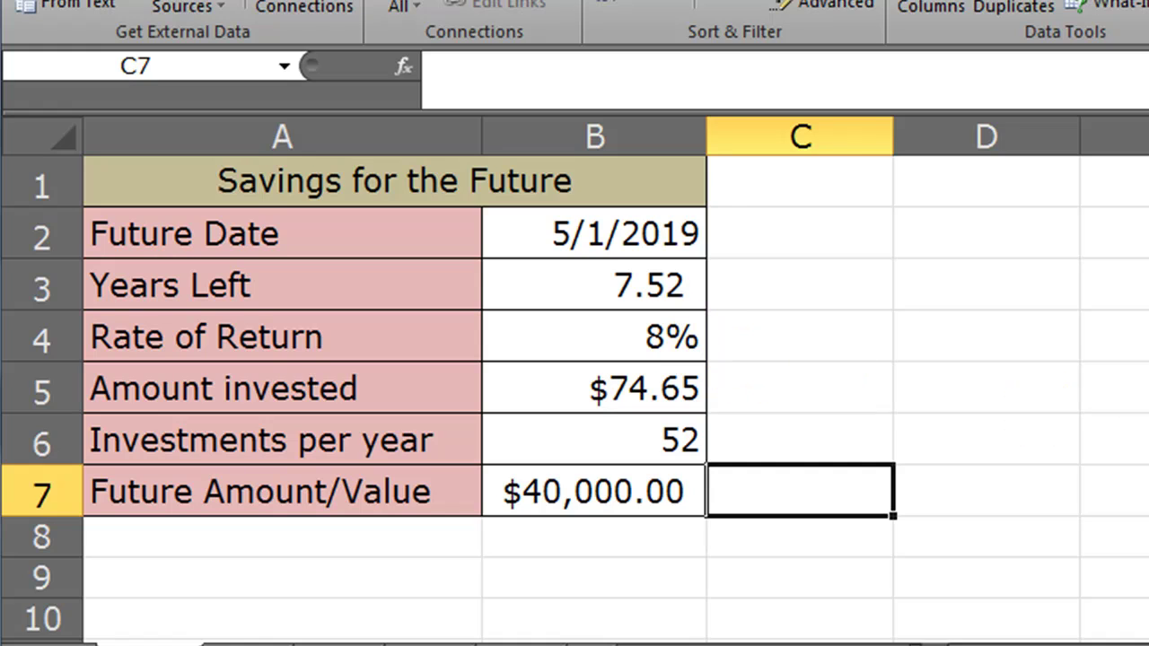
Enter 75 as the amount invested in B5, lifting the future value to $40,185.64
{"action": "left_click", "coordinate": [631, 385]}
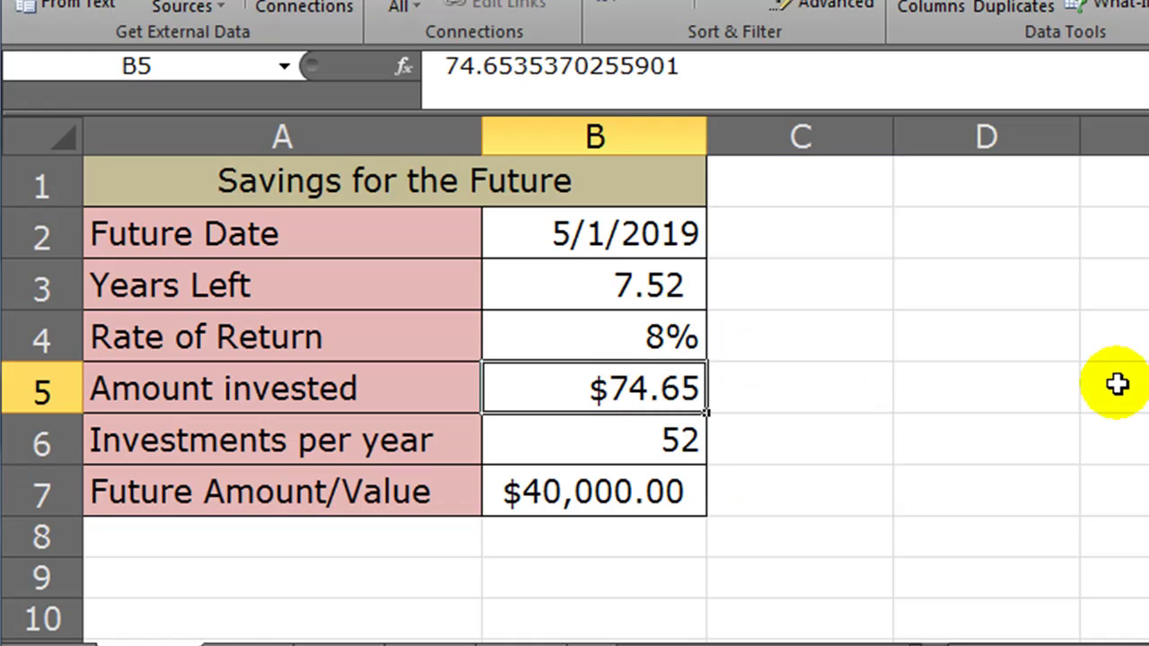
{"action": "type", "text": "75"}
{"action": "key", "text": "Return"}
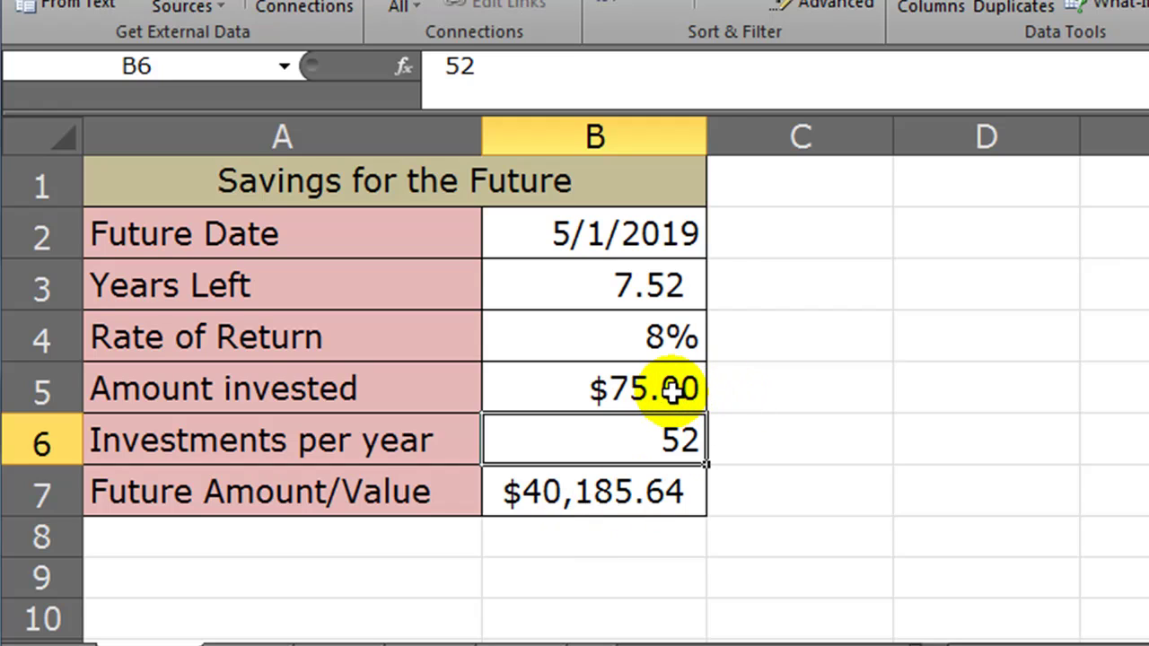
{"action": "left_click", "coordinate": [660, 337]}
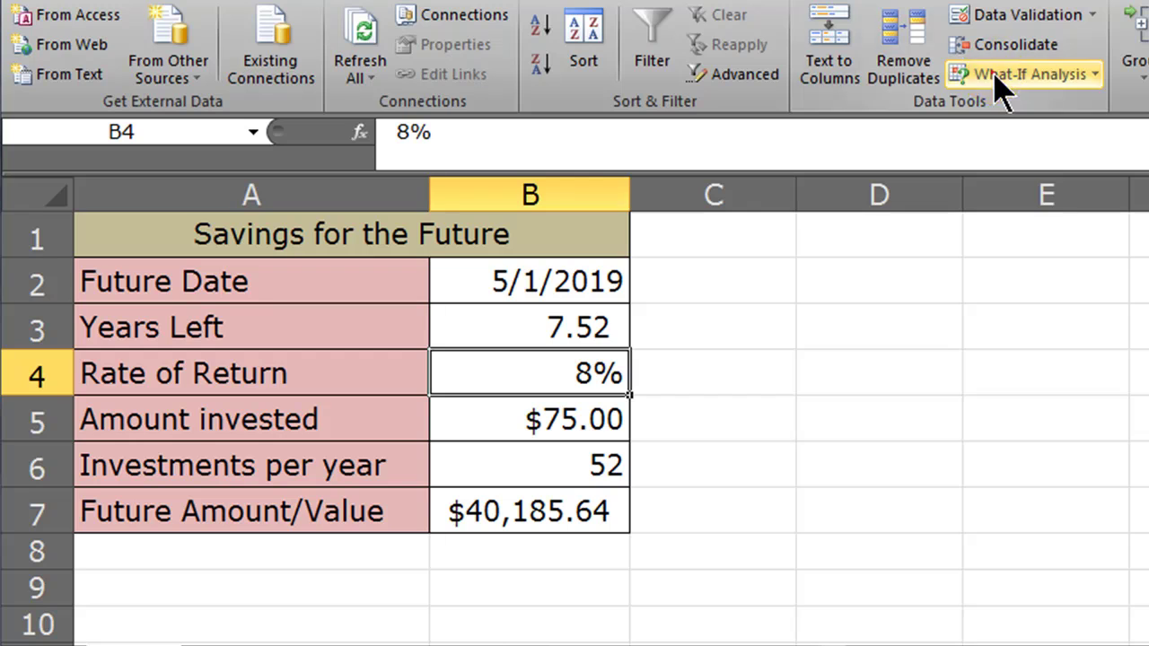
Goal Seek B7 to 50000 by changing the rate of return in B4
{"action": "left_click", "coordinate": [996, 74]}
{"action": "left_click", "coordinate": [960, 142]}
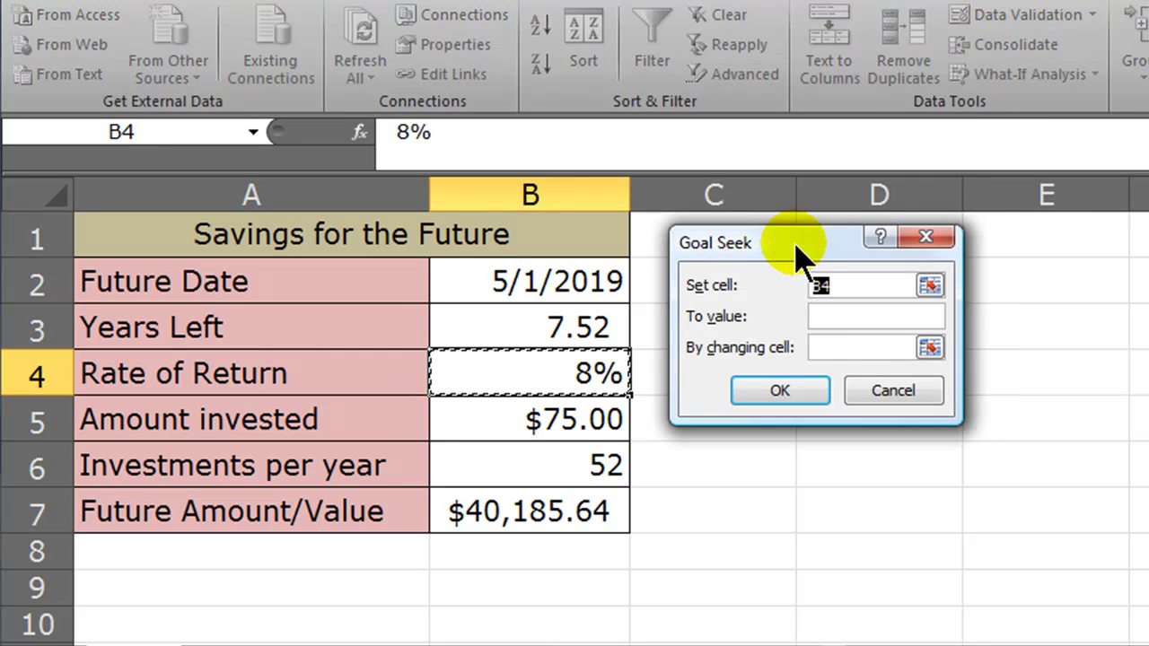
{"action": "left_click_drag", "start_coordinate": [796, 254], "coordinate": [839, 248]}
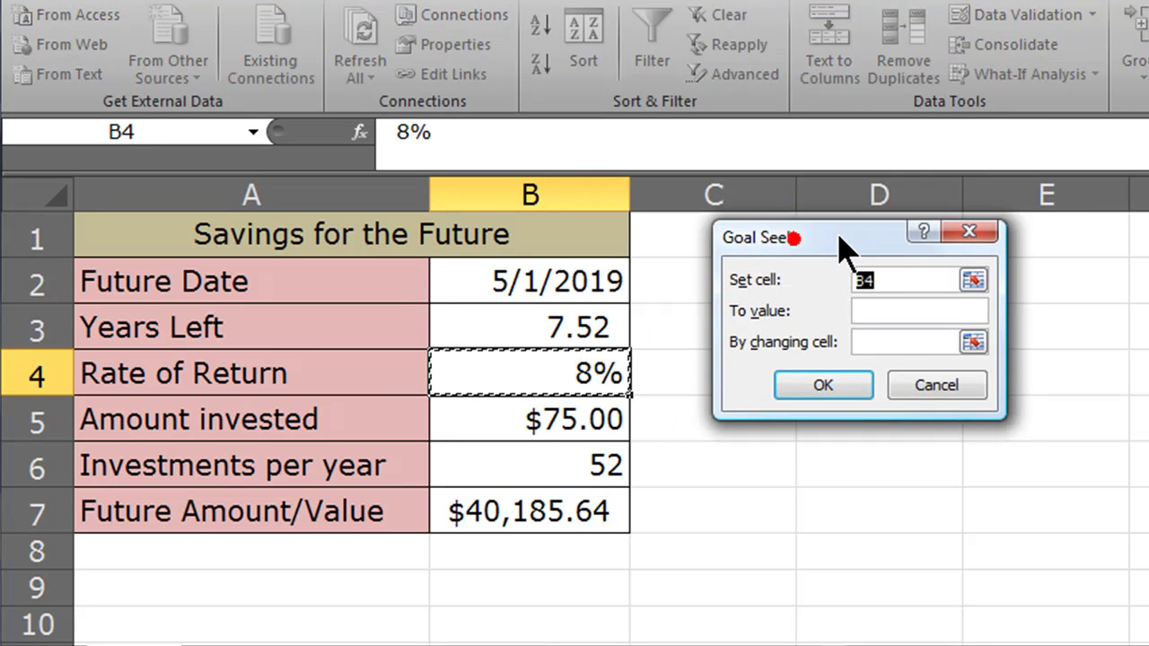
{"action": "left_click", "coordinate": [517, 511]}
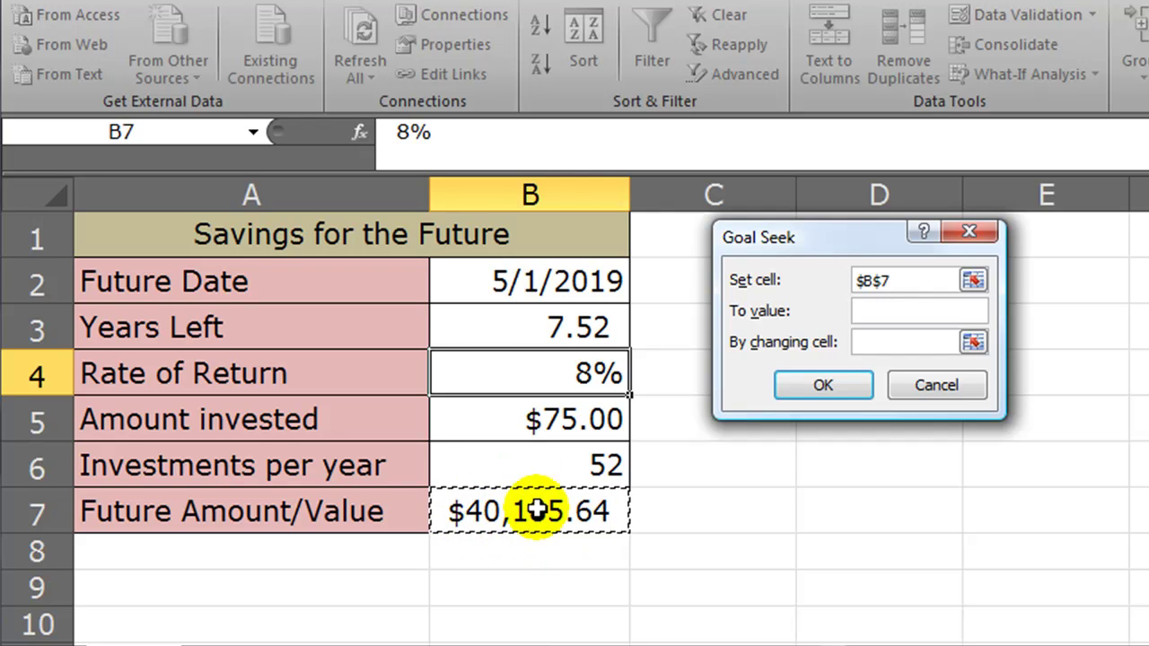
{"action": "left_click", "coordinate": [882, 309]}
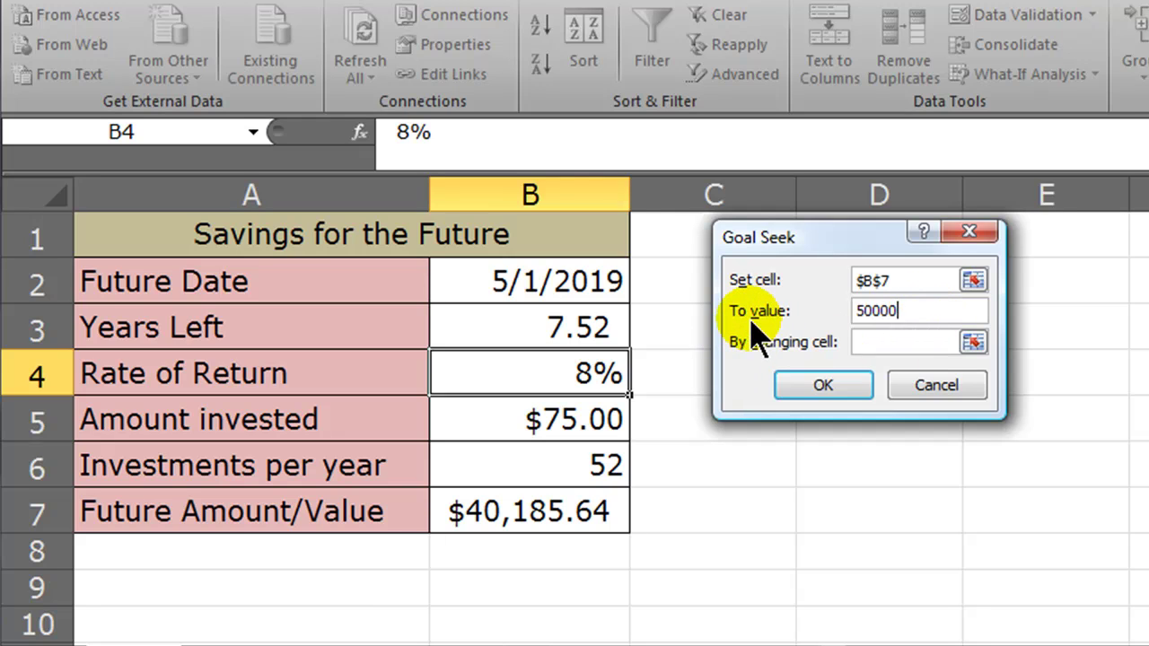
{"action": "left_click", "coordinate": [883, 343]}
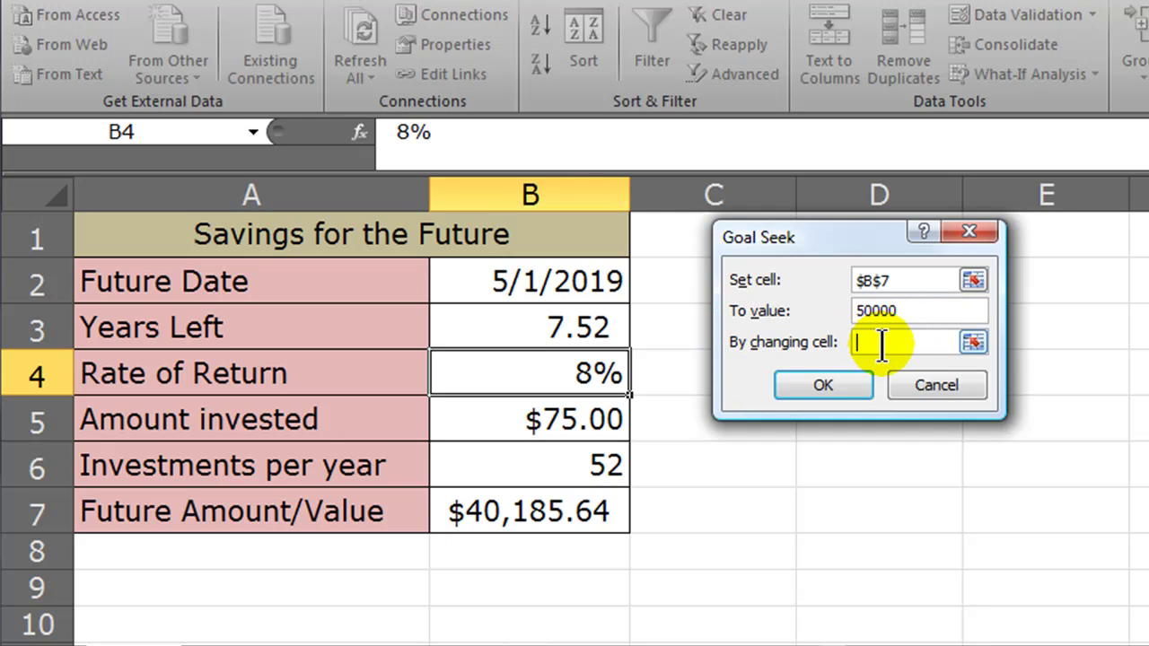
{"action": "left_click", "coordinate": [561, 375]}
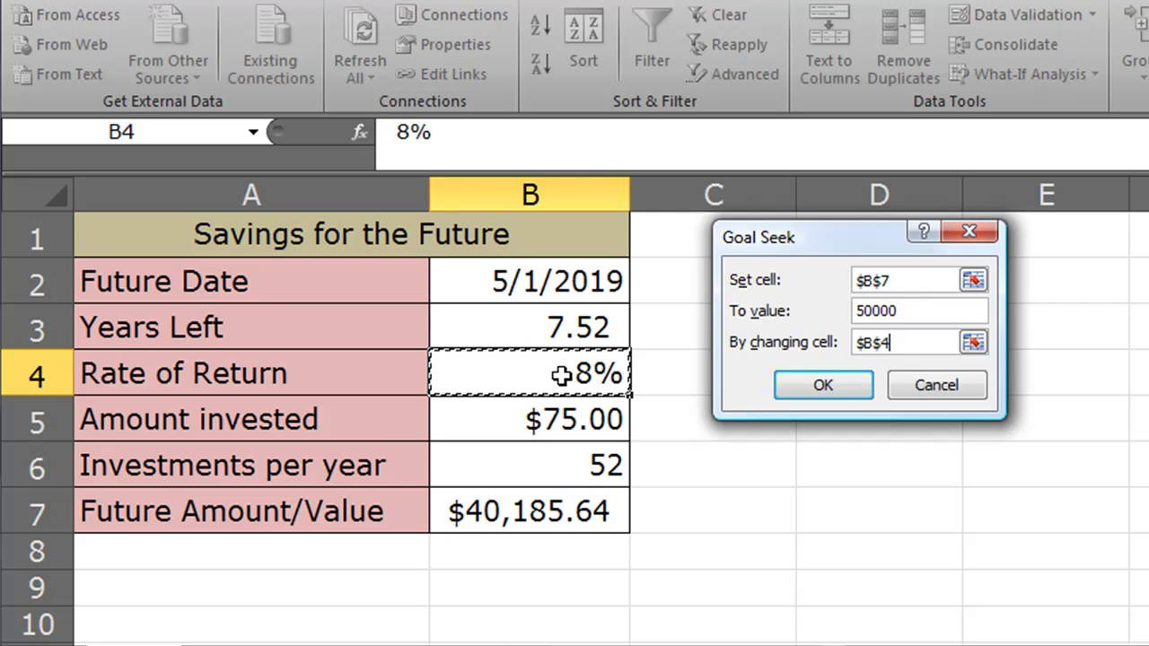
{"action": "left_click", "coordinate": [848, 386]}
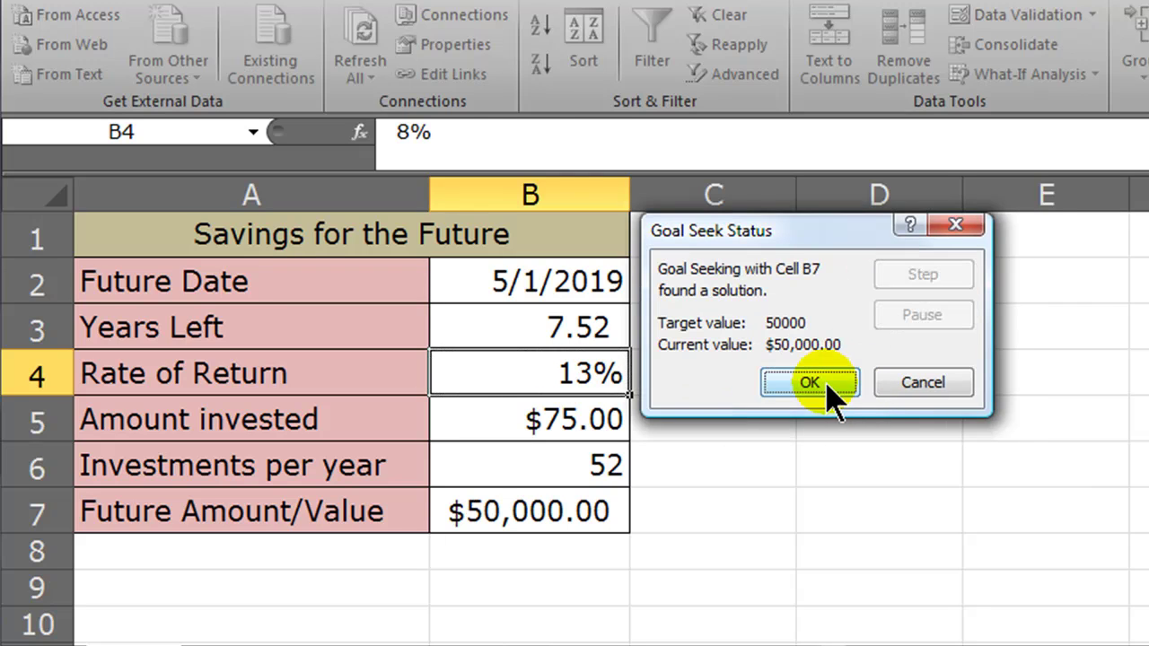
Accept the 13% rate solution and show B4 with one decimal place as 13.2%
{"action": "left_click", "coordinate": [810, 383]}
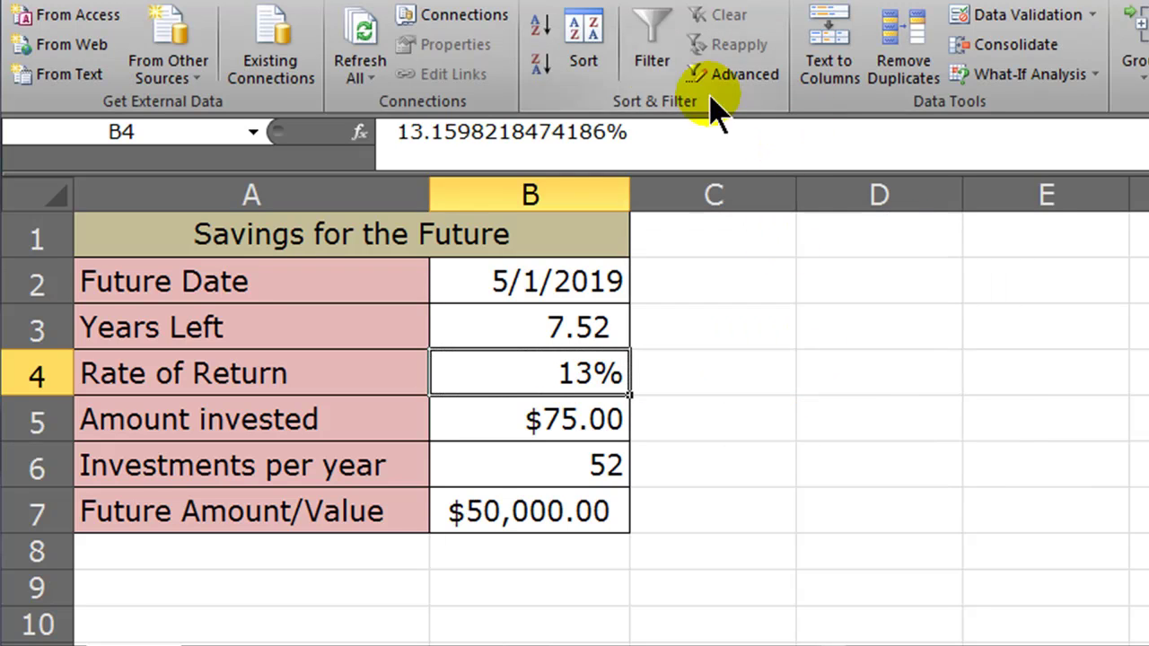
{"action": "left_click", "coordinate": [43, 3]}
{"action": "left_click", "coordinate": [766, 70]}
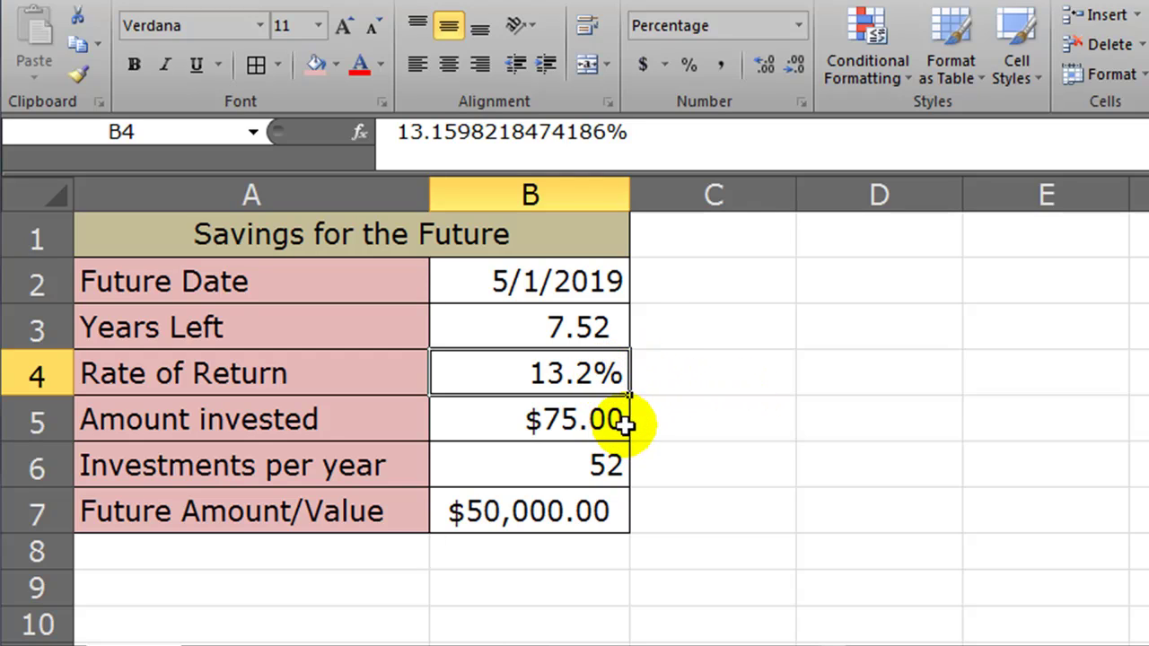
{"action": "left_click", "coordinate": [523, 285]}
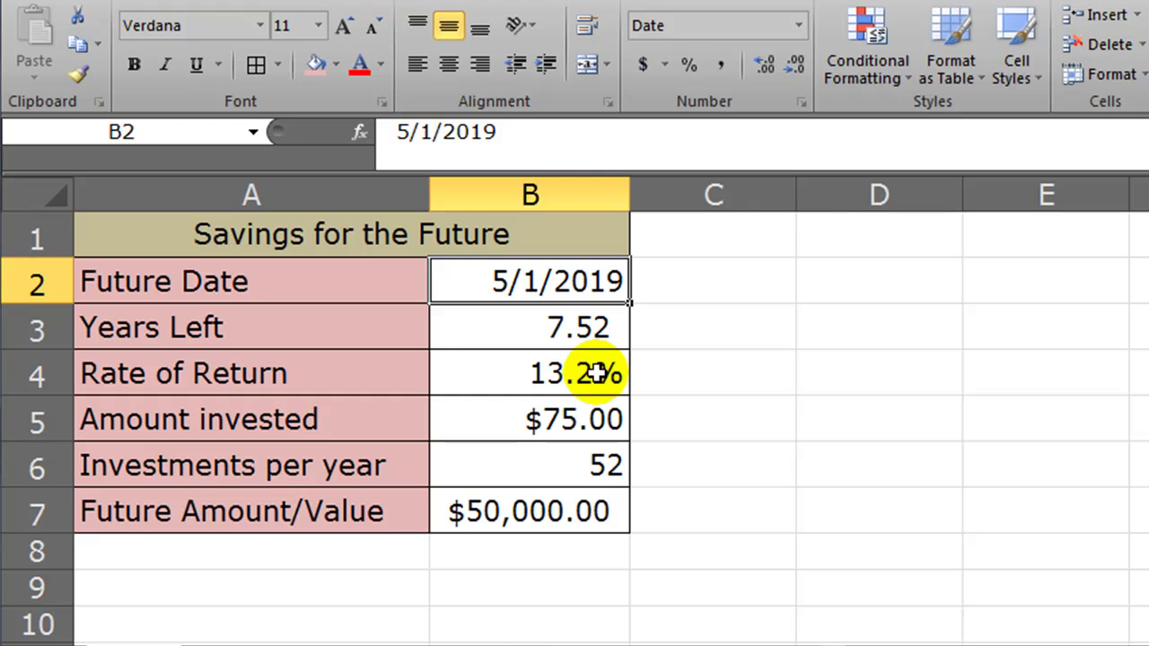
{"action": "left_click", "coordinate": [728, 369]}
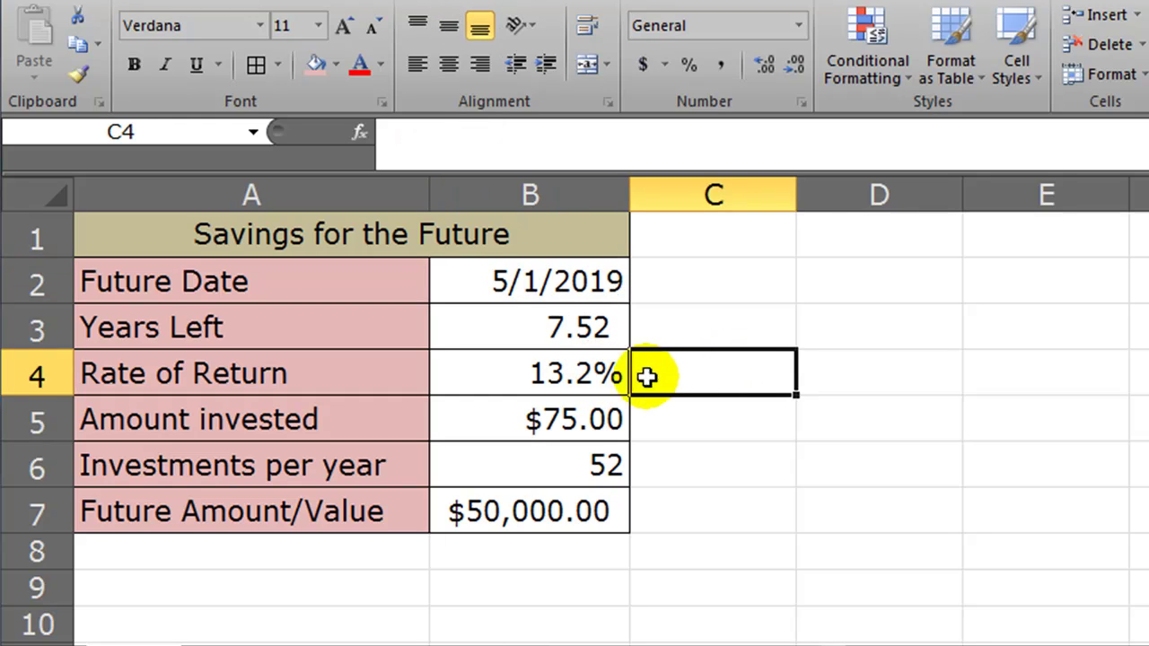
{"action": "left_click", "coordinate": [585, 377]}
{"action": "double_click", "coordinate": [592, 377]}
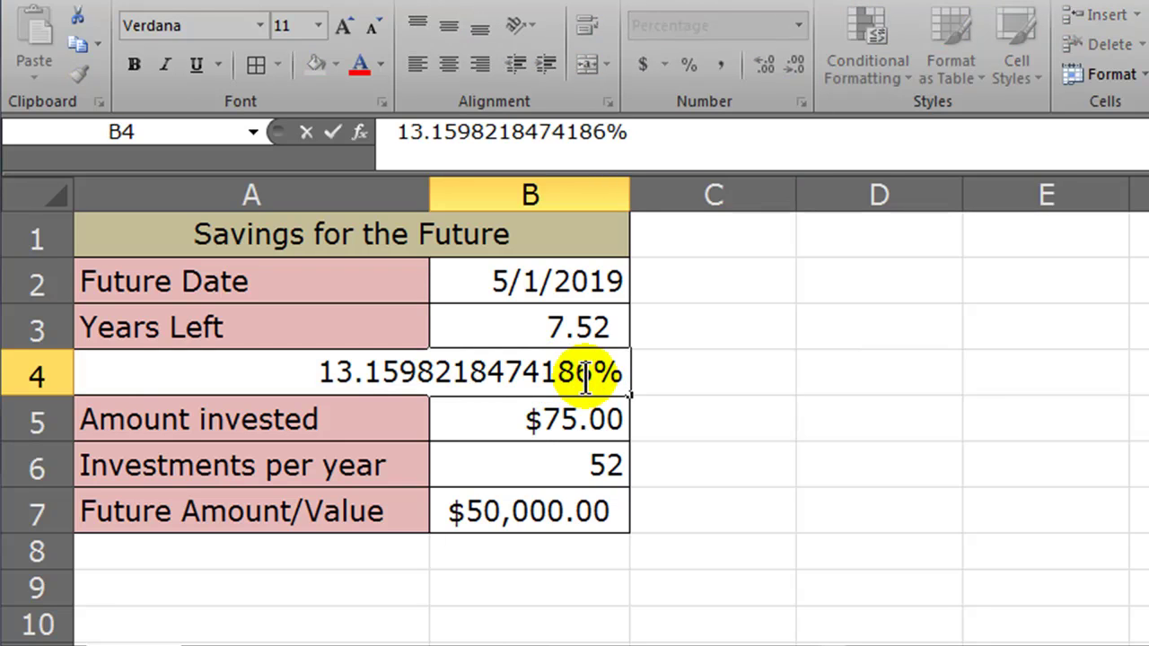
{"action": "left_click", "coordinate": [462, 424]}
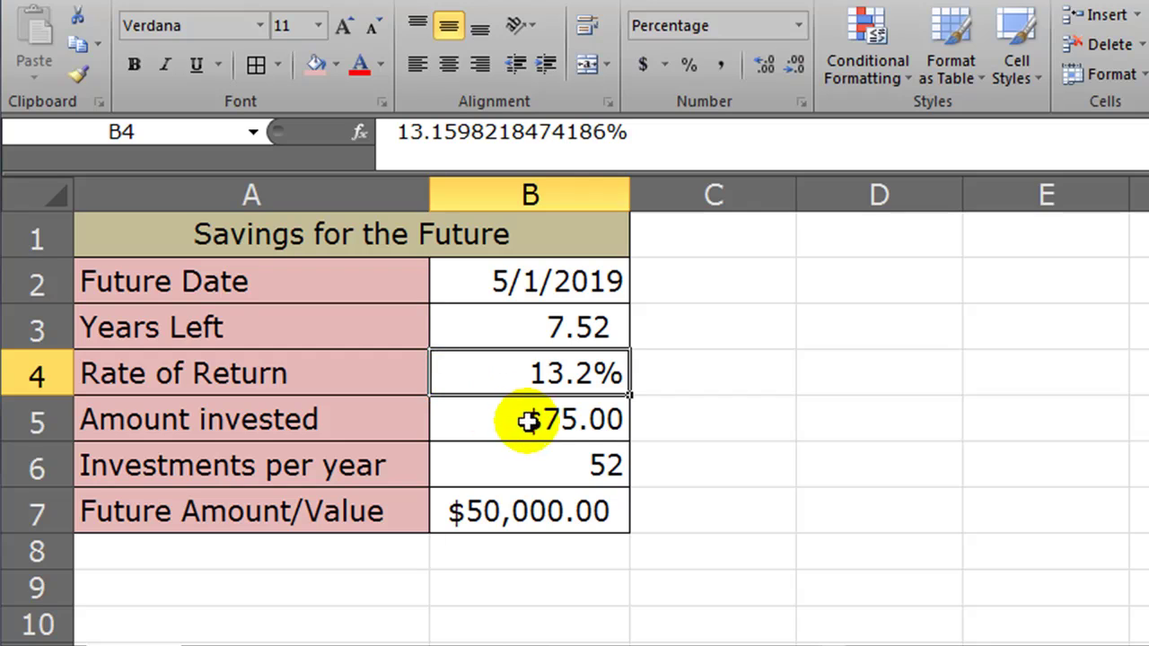
{"action": "left_click", "coordinate": [575, 420]}
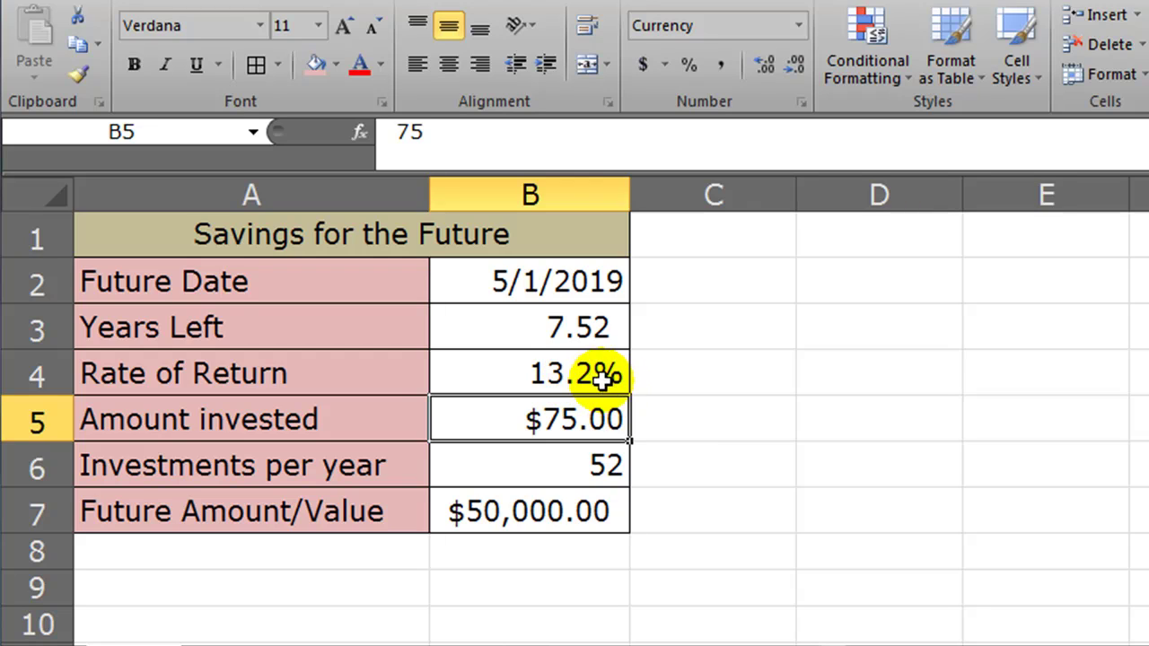
{"action": "left_click", "coordinate": [579, 375]}
{"action": "left_click", "coordinate": [574, 416]}
{"action": "left_click", "coordinate": [574, 379]}
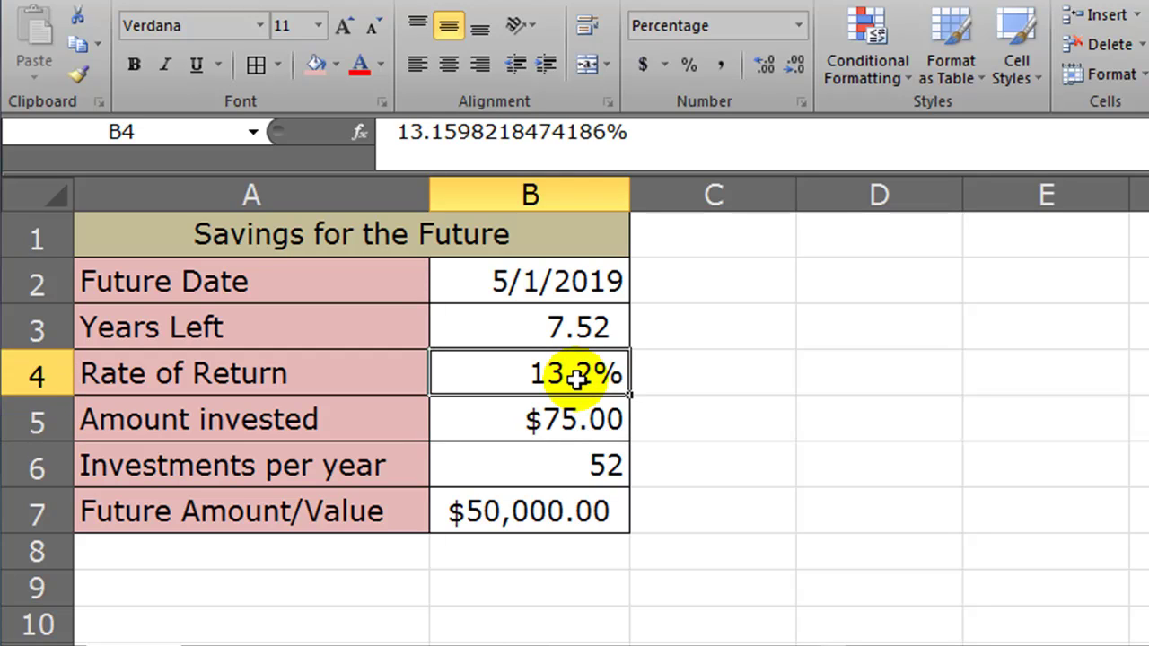
{"action": "left_click", "coordinate": [595, 446]}
{"action": "left_click", "coordinate": [588, 414]}
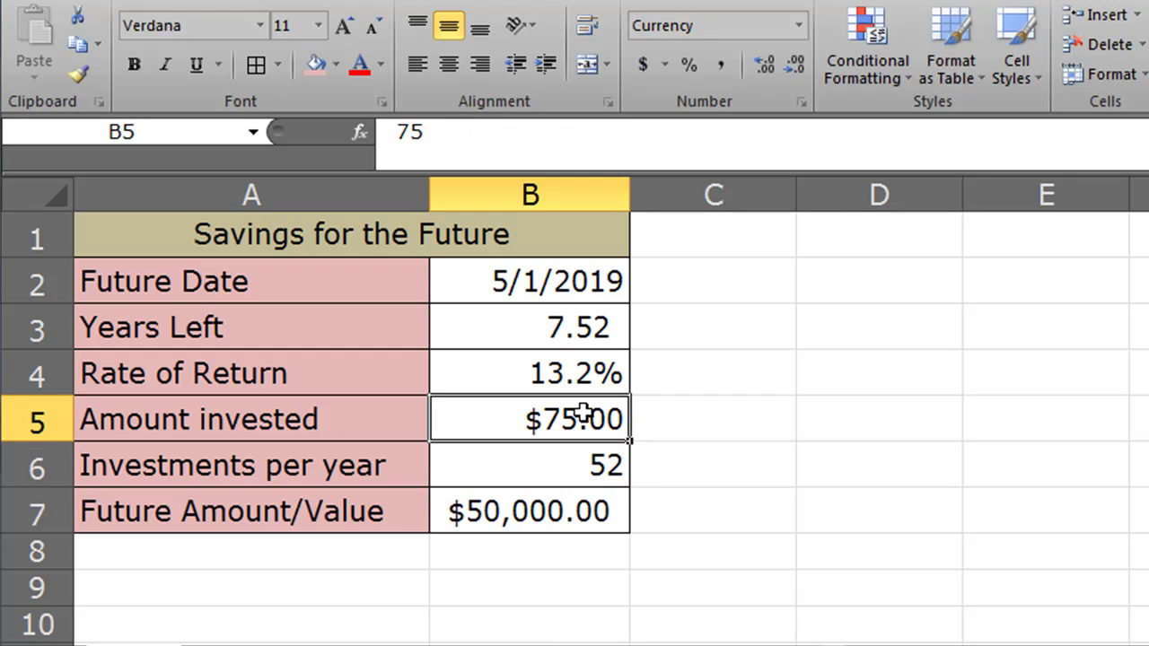
{"action": "left_click", "coordinate": [580, 368]}
{"action": "left_click", "coordinate": [565, 328]}
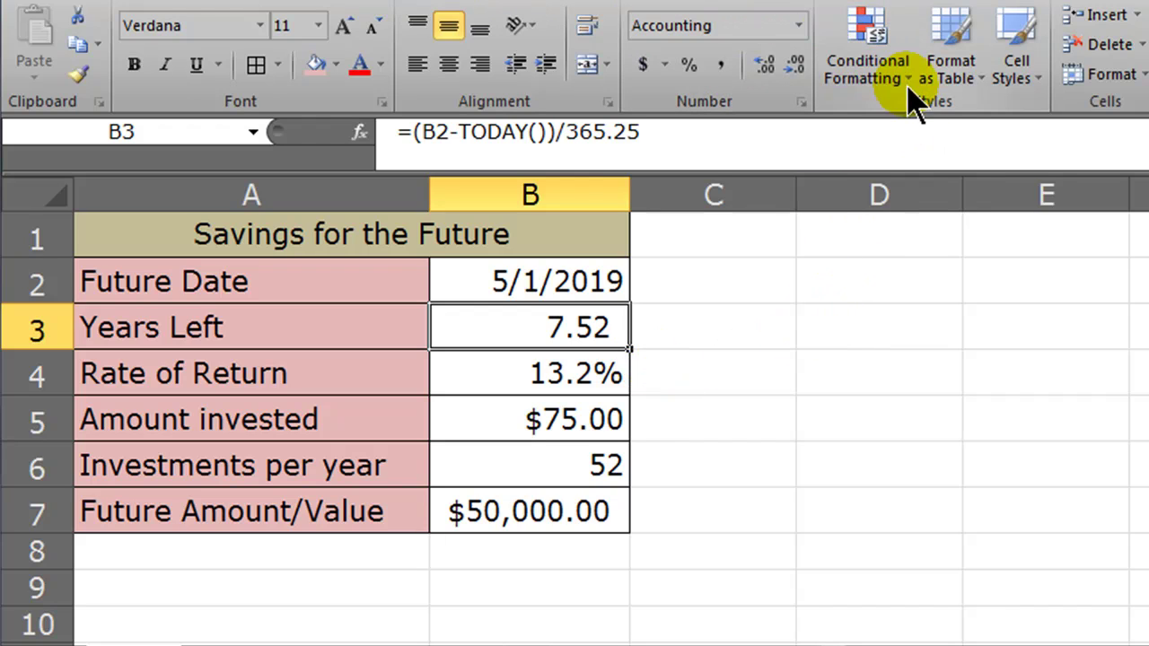
Open a Goal Seek and cancel it without making changes
{"action": "left_click", "coordinate": [476, 4]}
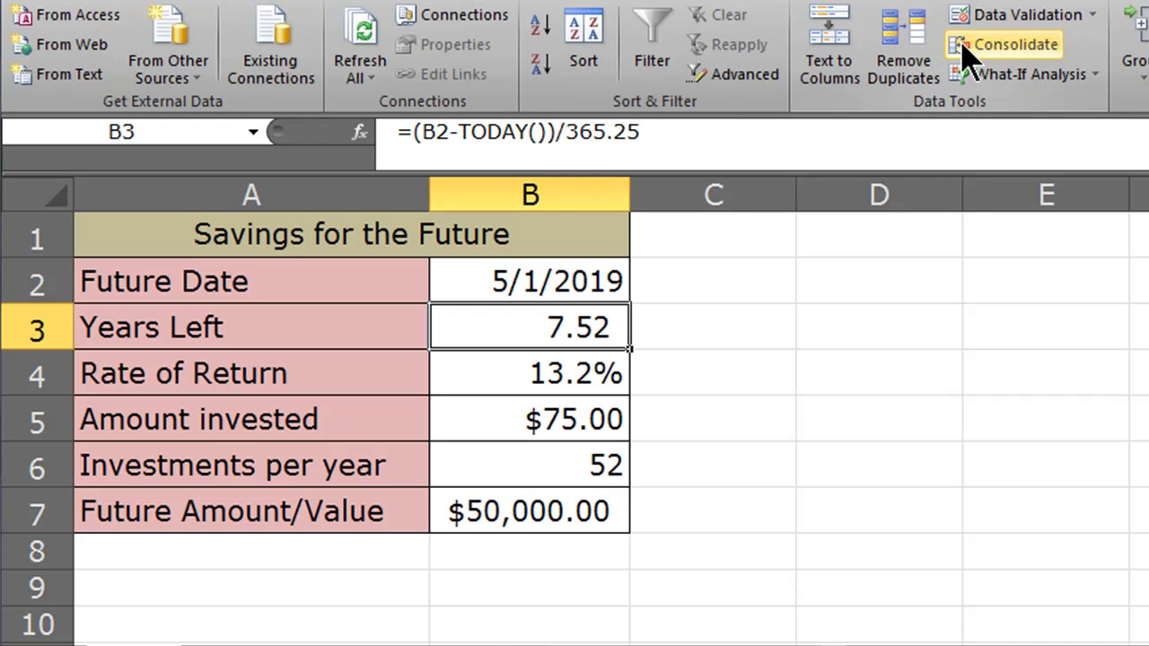
{"action": "left_click", "coordinate": [1025, 74]}
{"action": "left_click", "coordinate": [1027, 138]}
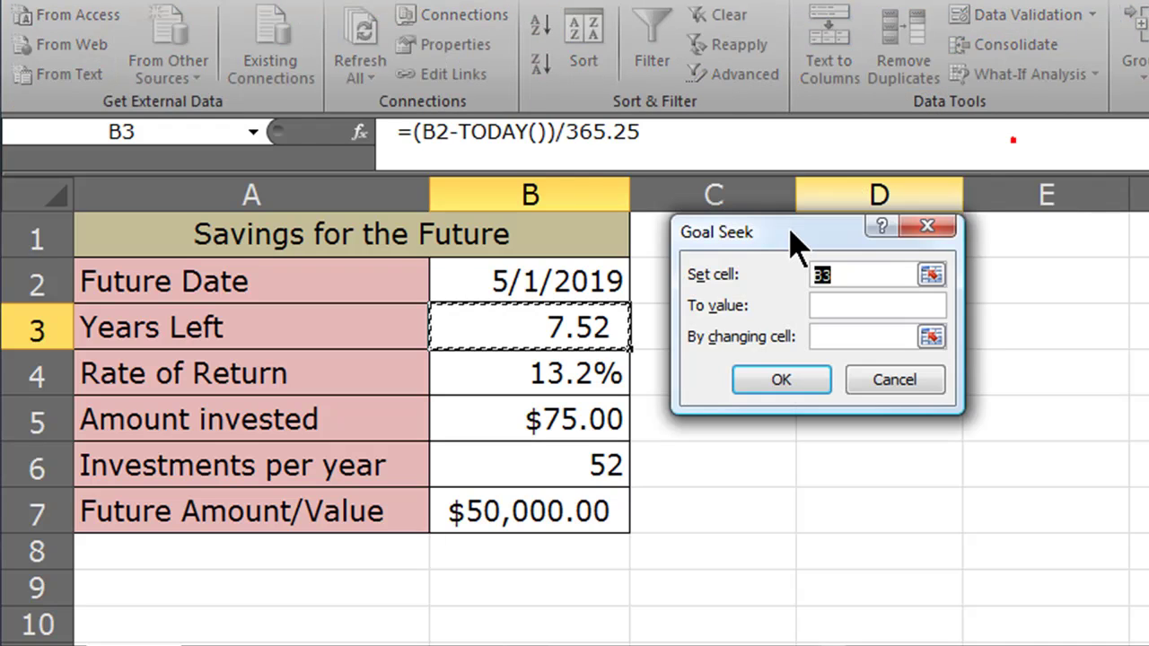
{"action": "left_click_drag", "start_coordinate": [861, 229], "coordinate": [860, 255]}
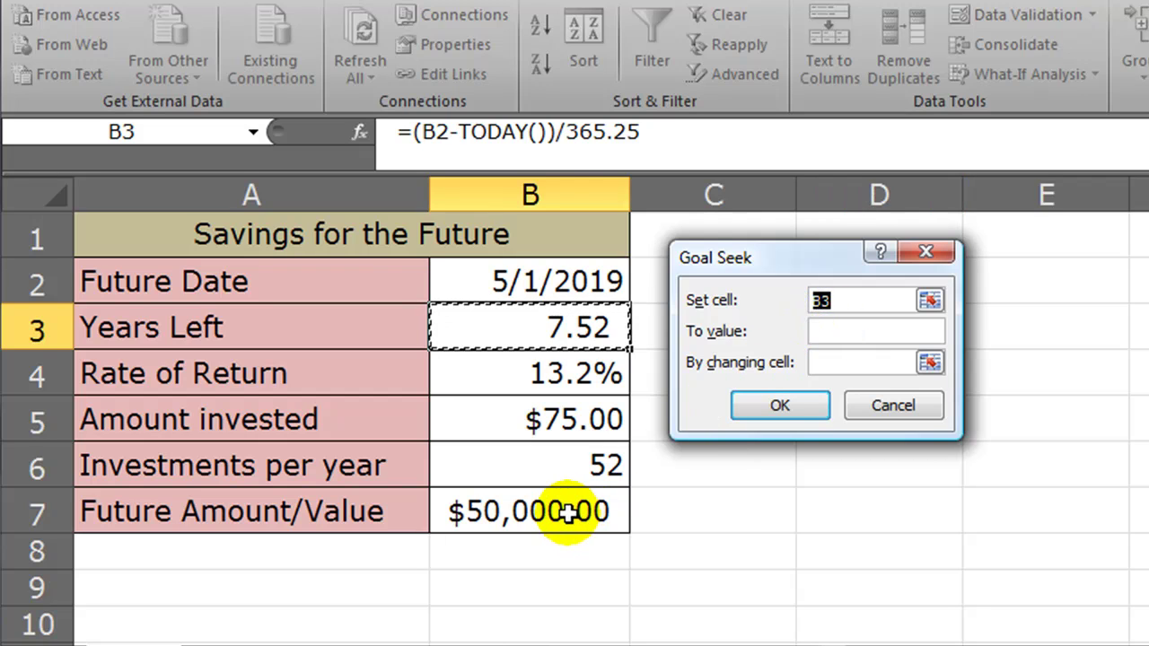
{"action": "left_click", "coordinate": [897, 405]}
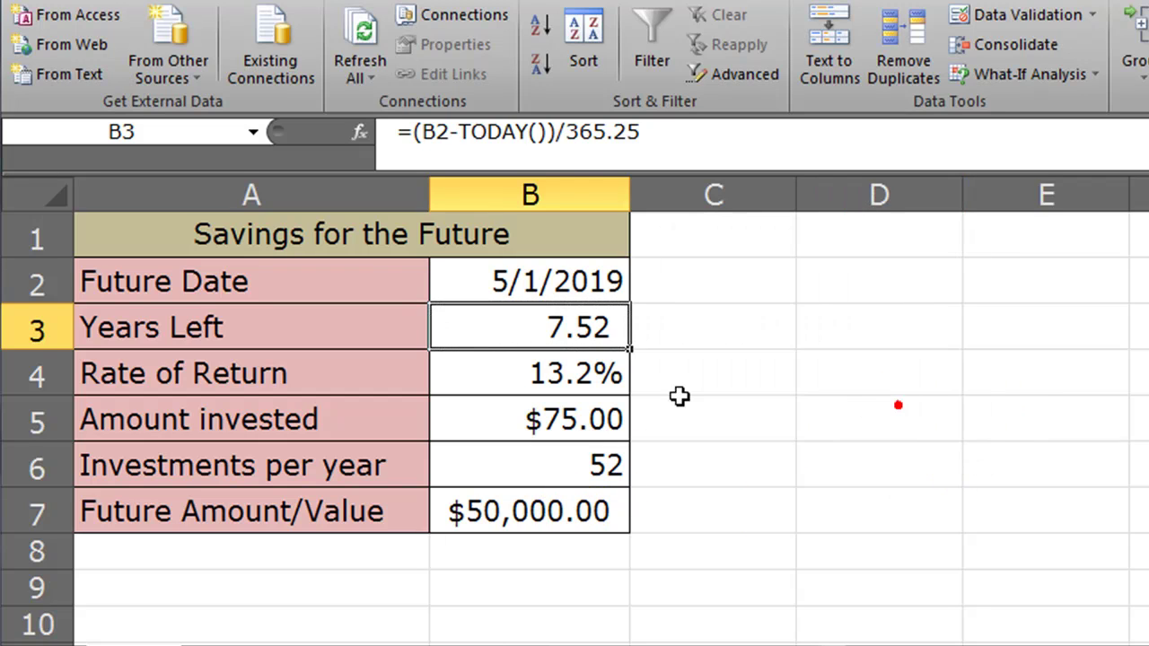
Enter 8 as the rate of return in B4, returning the future value to $40,185.64
{"action": "key", "text": "Down"}
{"action": "type", "text": "8"}
{"action": "key", "text": "Return"}
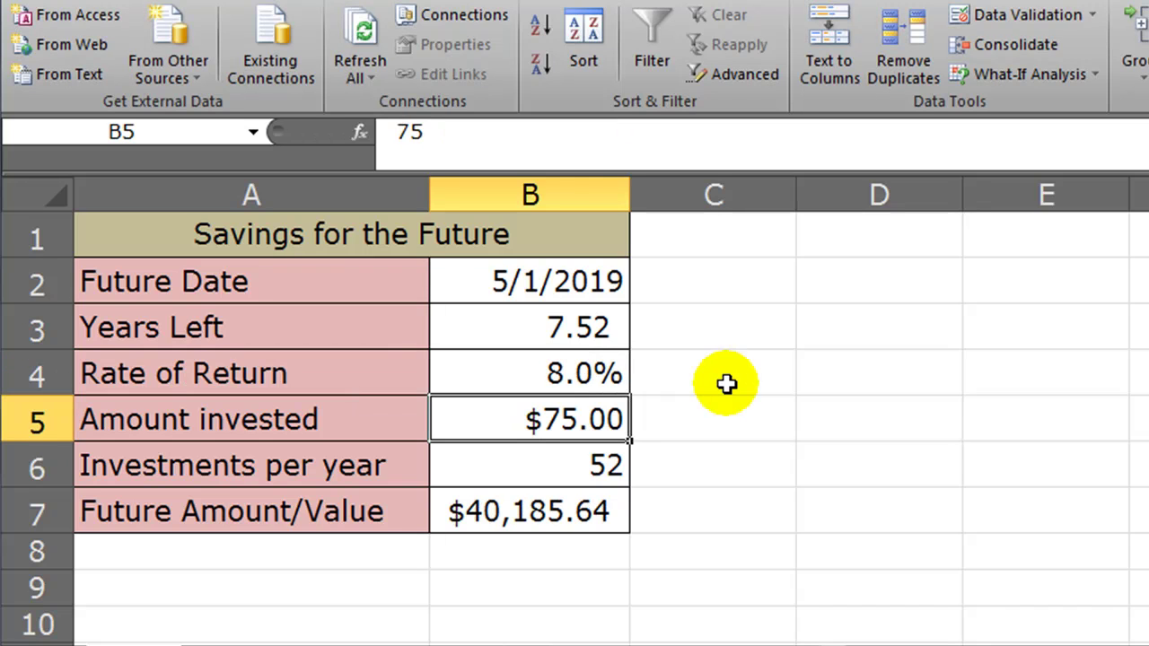
Goal Seek B7 to 50000 by changing the future date in B2, giving 8/21/2020
{"action": "left_click", "coordinate": [1017, 73]}
{"action": "left_click", "coordinate": [1023, 136]}
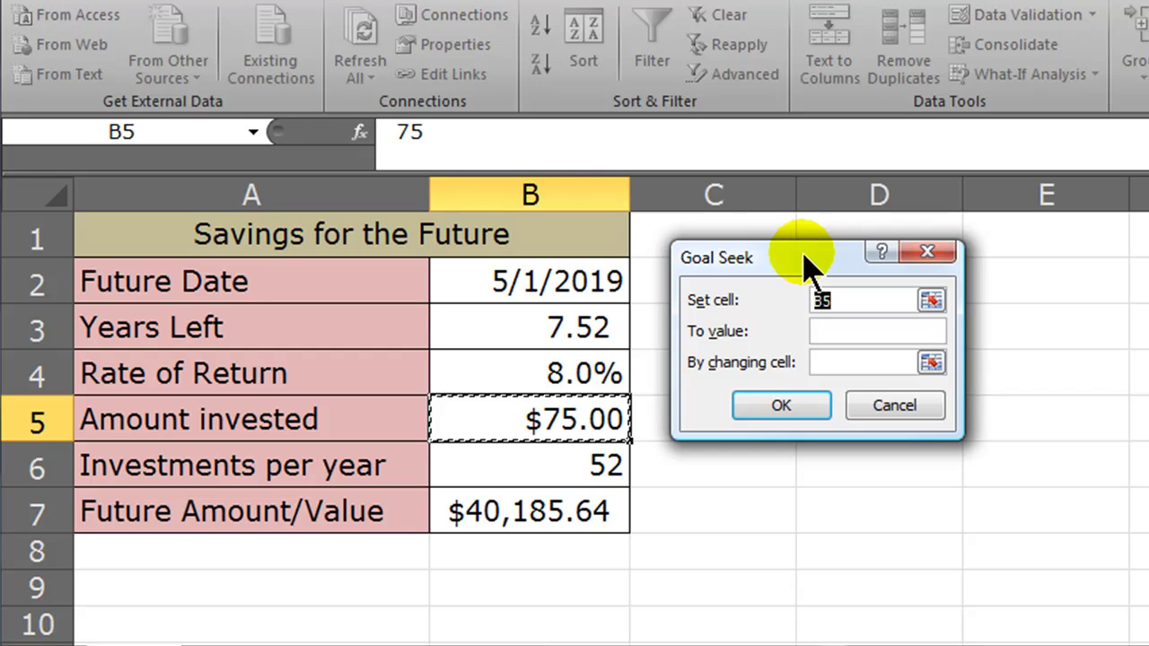
{"action": "left_click", "coordinate": [507, 516]}
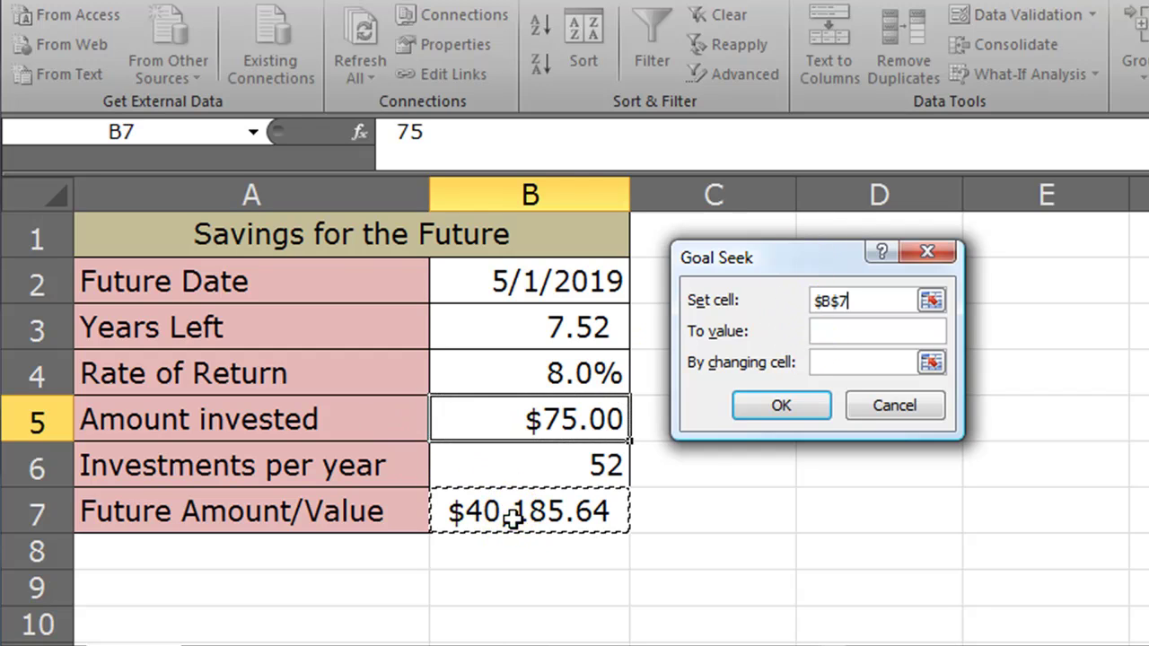
{"action": "left_click", "coordinate": [830, 330]}
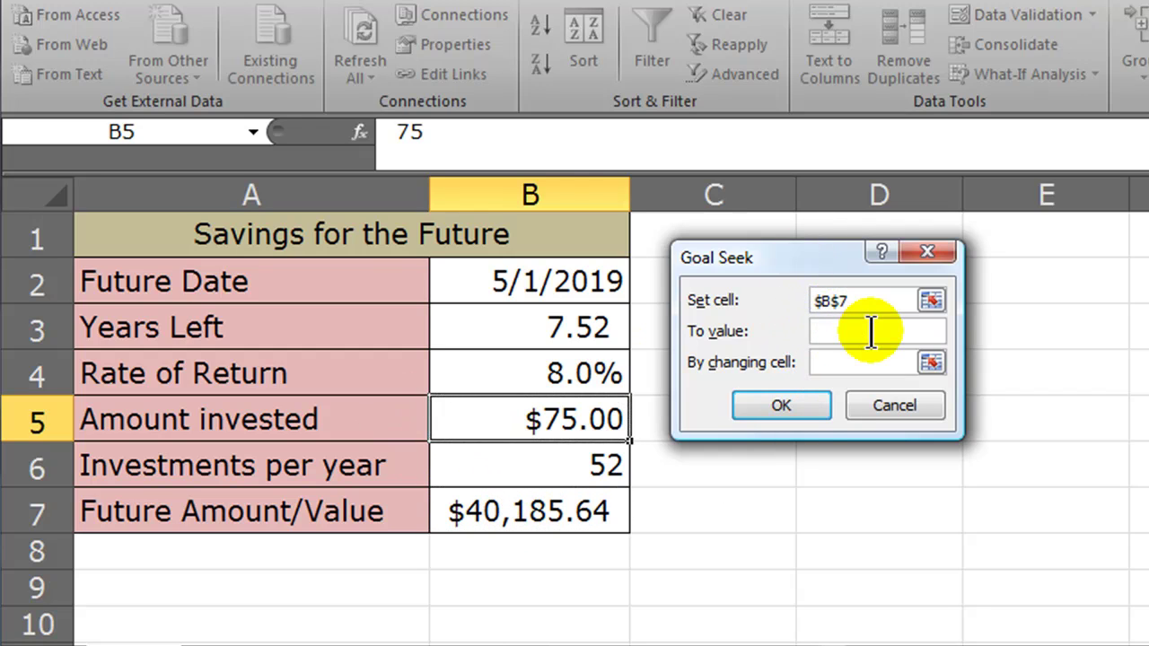
{"action": "type", "text": "50000"}
{"action": "left_click", "coordinate": [867, 361]}
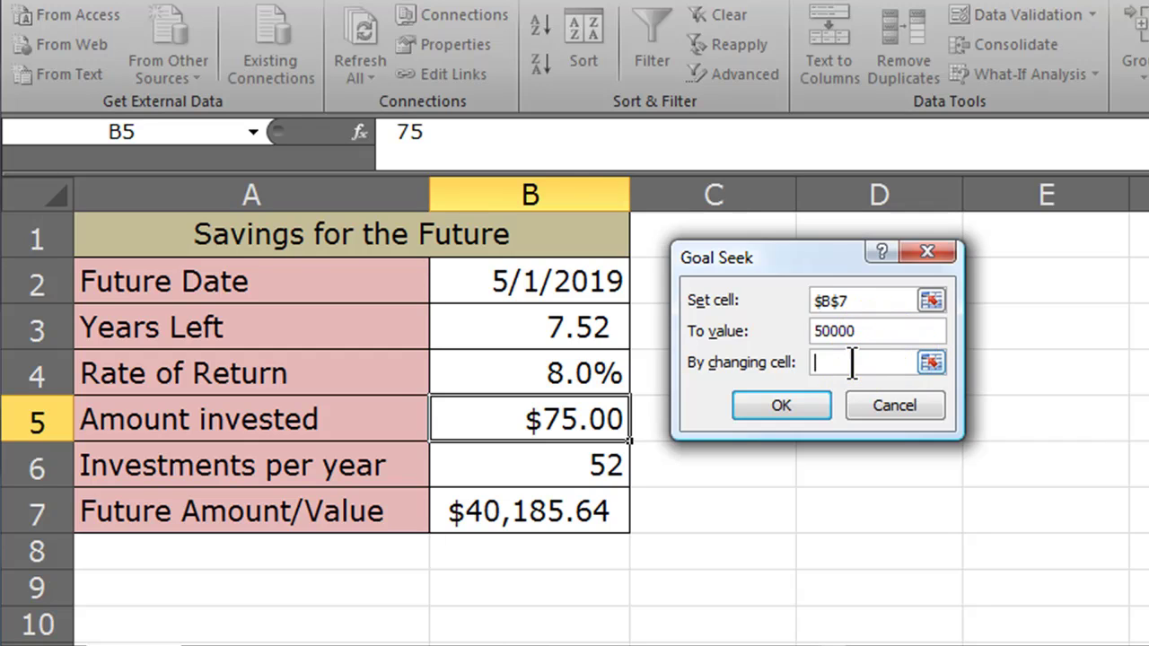
{"action": "left_click", "coordinate": [575, 281]}
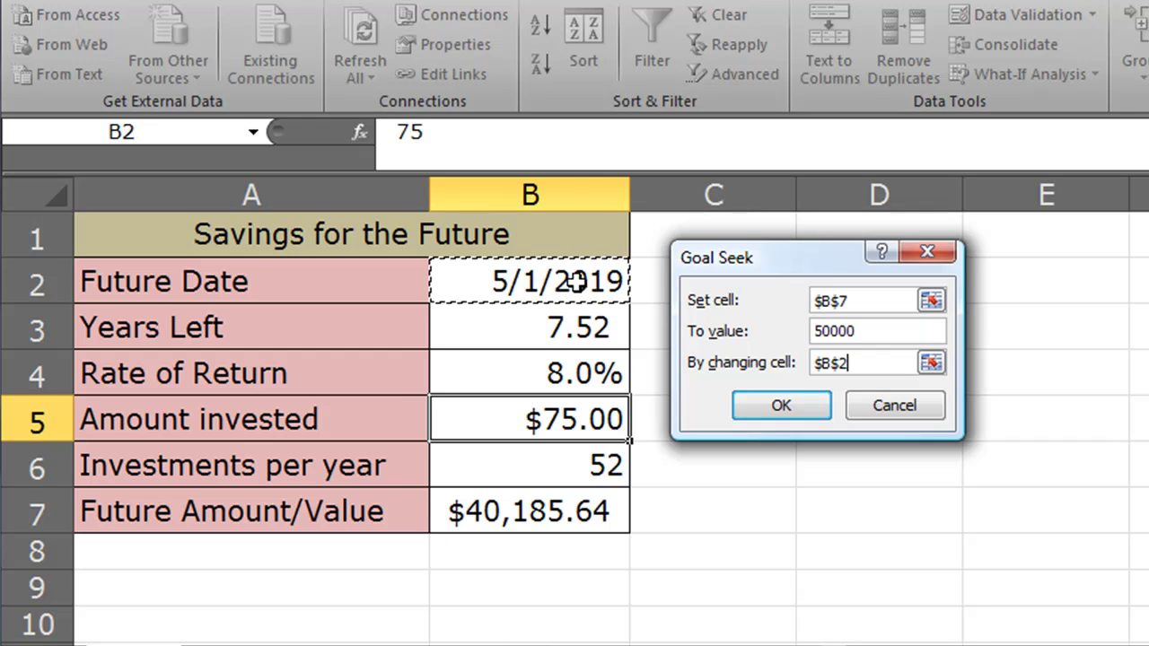
{"action": "left_click", "coordinate": [797, 407]}
{"action": "left_click", "coordinate": [795, 406]}
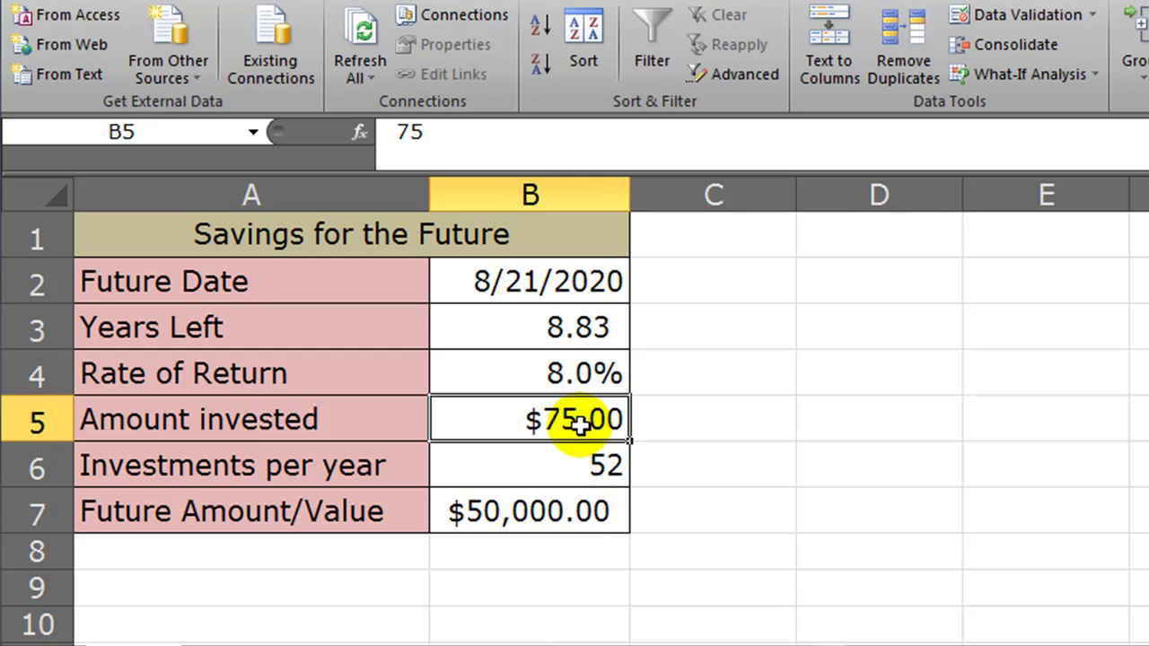
Apply the Yellow standard fill colour to the $50,000.00 future value cell B7
{"action": "left_click", "coordinate": [588, 371]}
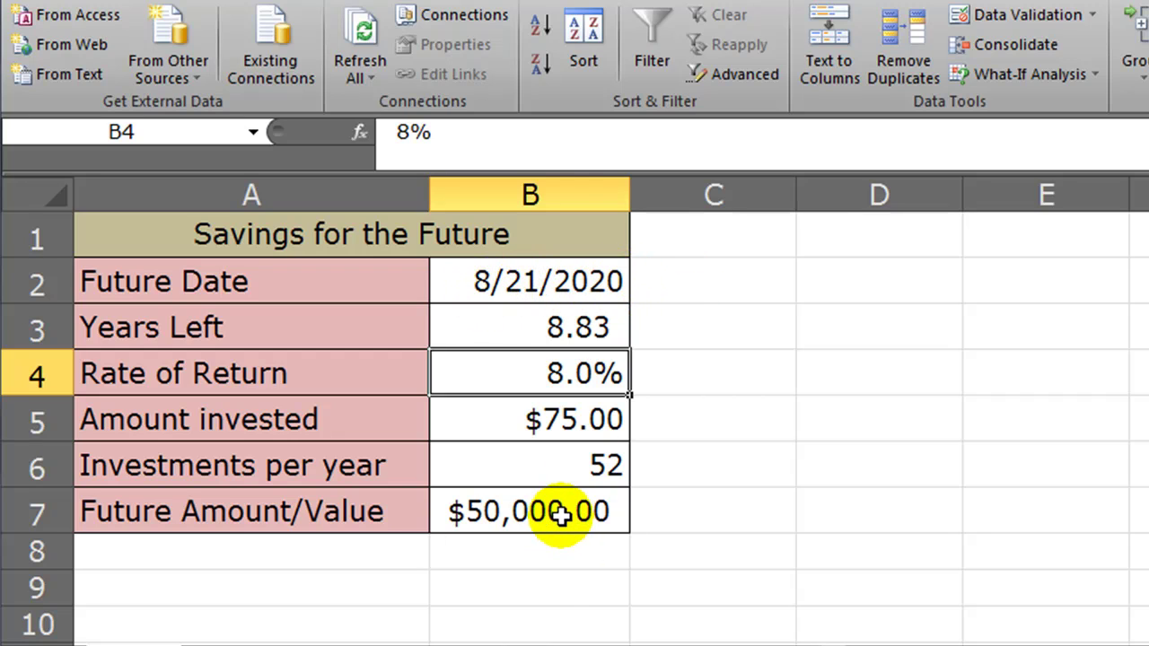
{"action": "left_click", "coordinate": [792, 388]}
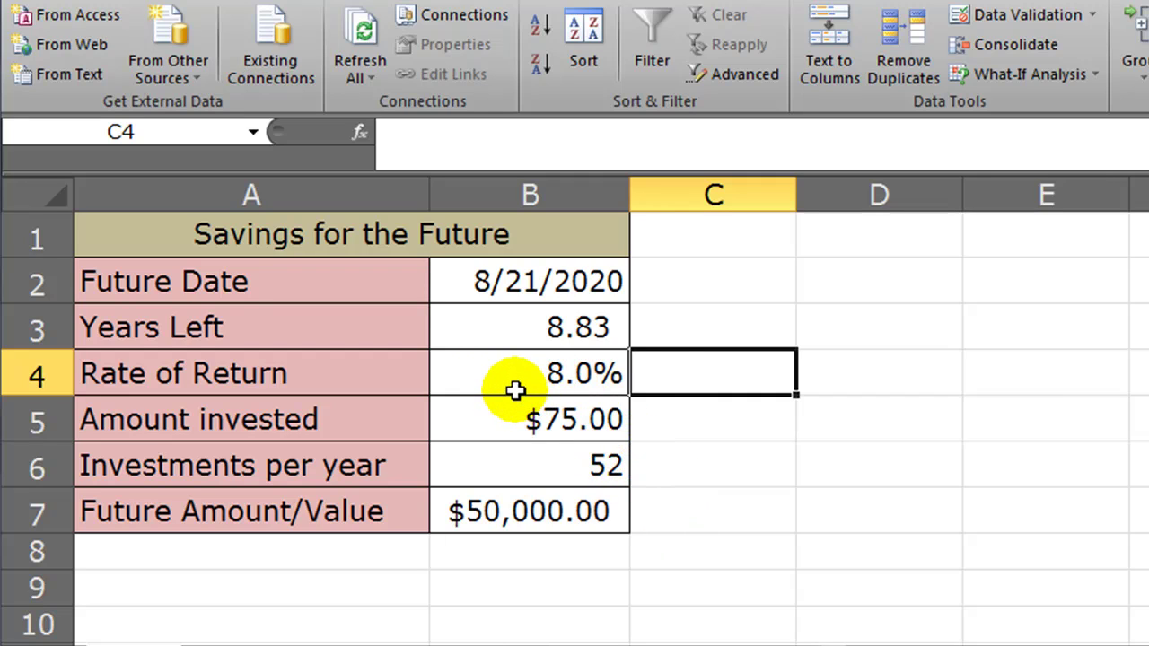
{"action": "left_click", "coordinate": [592, 514]}
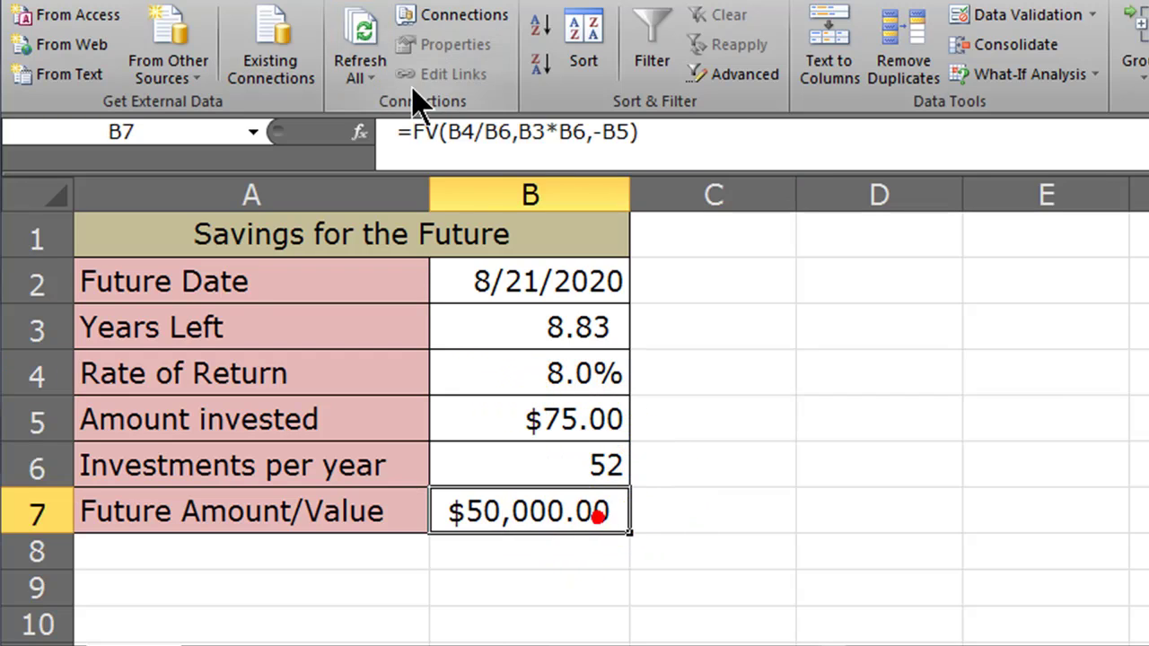
{"action": "left_click", "coordinate": [121, 3]}
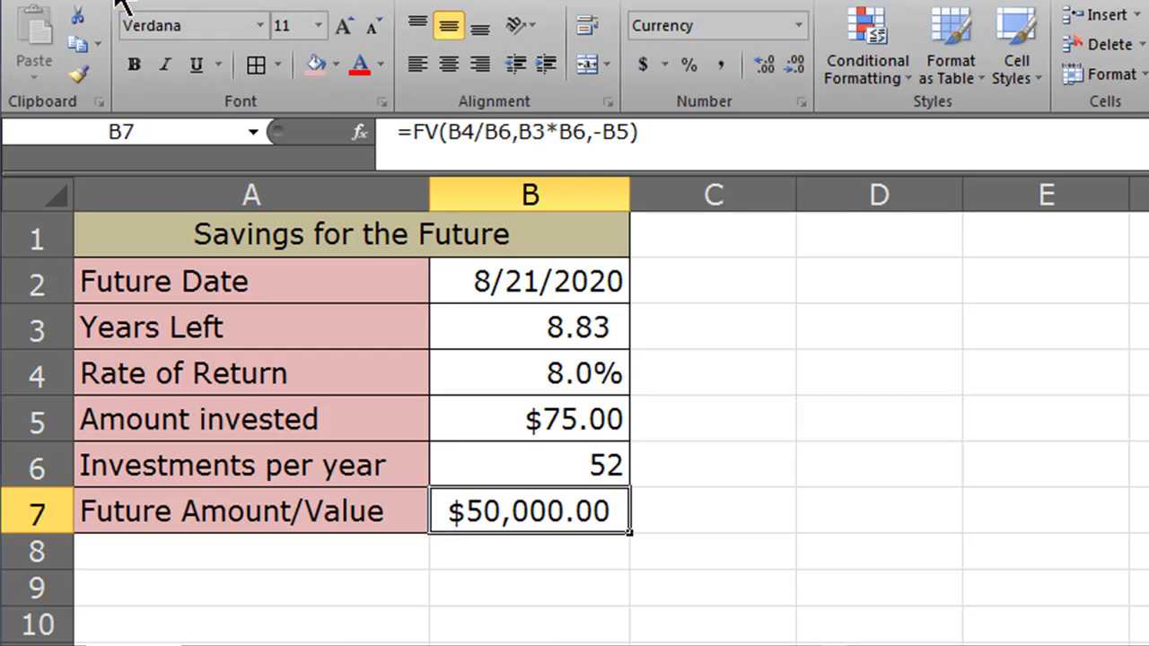
{"action": "left_click", "coordinate": [335, 64]}
{"action": "left_click", "coordinate": [382, 261]}
{"action": "left_click", "coordinate": [877, 549]}
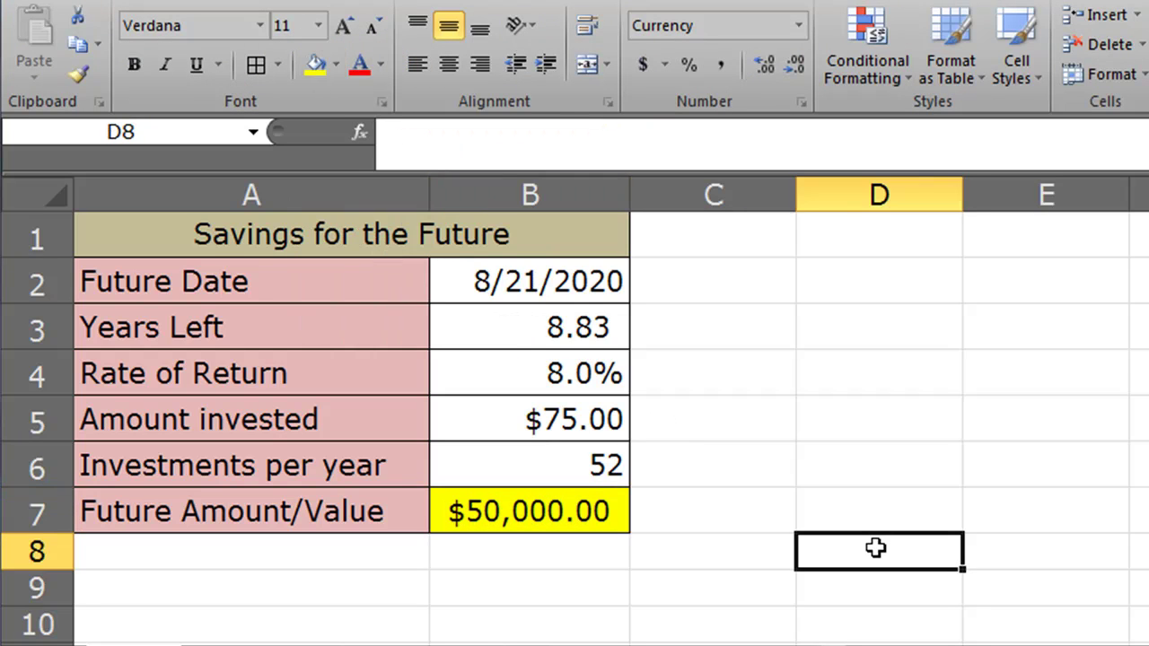